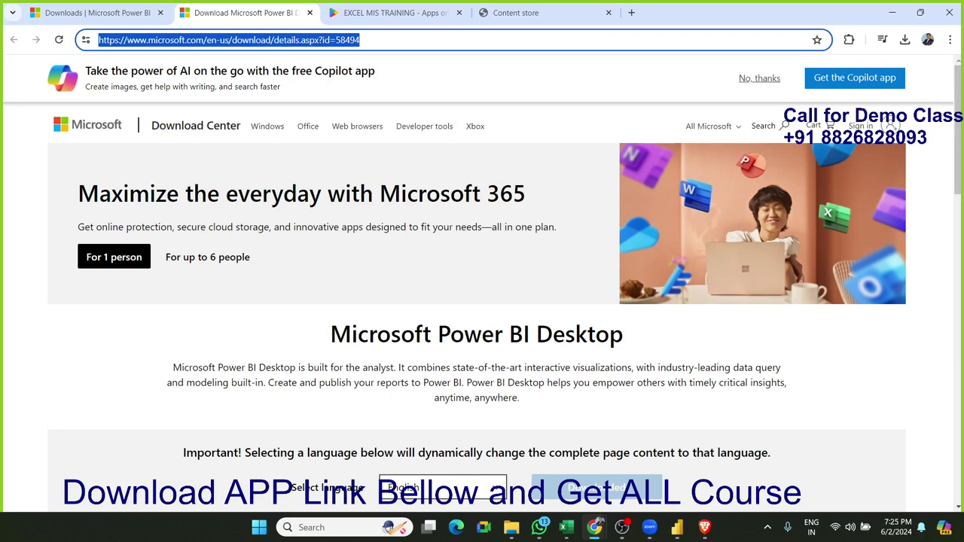
- Switch to the EXCEL MIS TRAINING app page on Google Play
{"action": "left_click", "coordinate": [399, 21]}
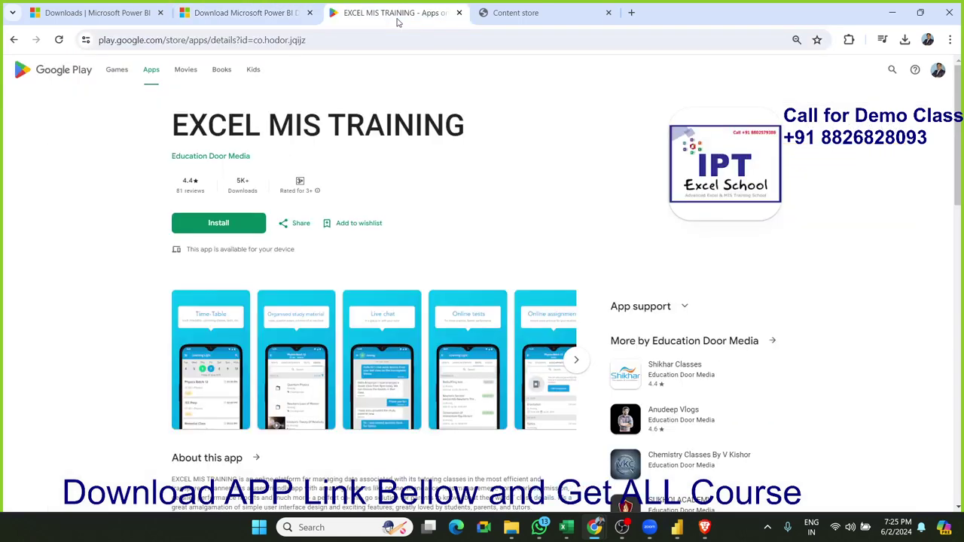
- Compare the EXCEL MIS TRAINING app page with the IPT India course store, ending on the store
{"action": "triple_click", "coordinate": [263, 111]}
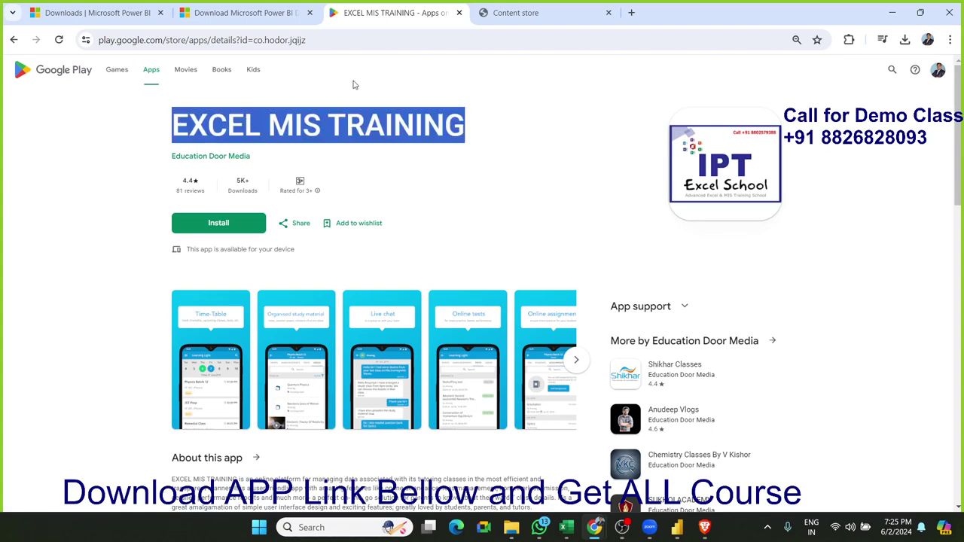
{"action": "left_click", "coordinate": [555, 10]}
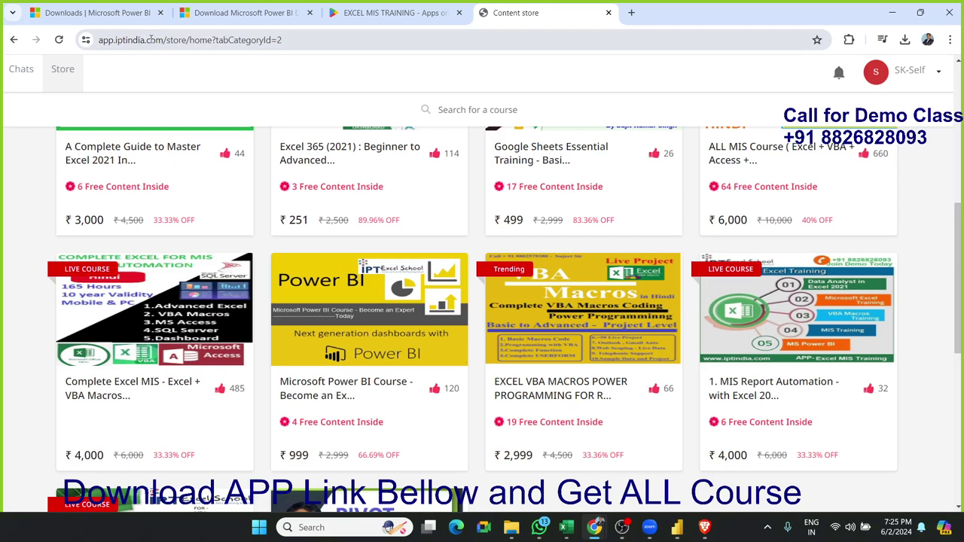
{"action": "left_click_drag", "start_coordinate": [159, 40], "coordinate": [102, 34]}
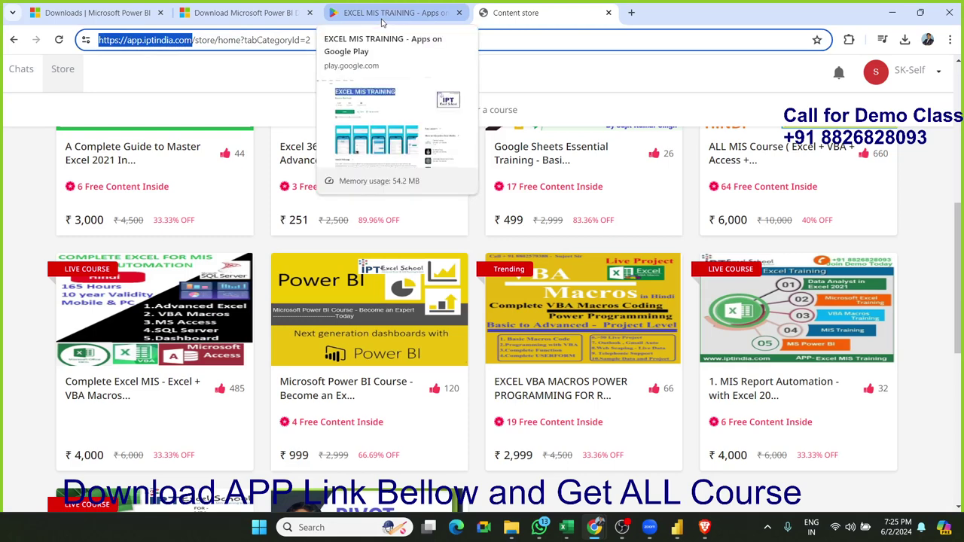
{"action": "left_click", "coordinate": [382, 23]}
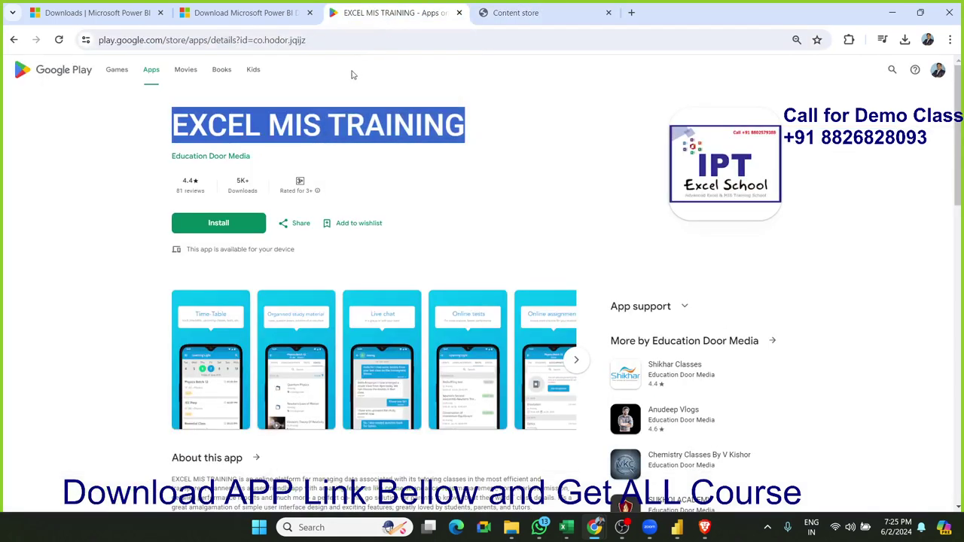
{"action": "left_click", "coordinate": [516, 13]}
{"action": "left_click", "coordinate": [399, 15]}
{"action": "left_click", "coordinate": [486, 14]}
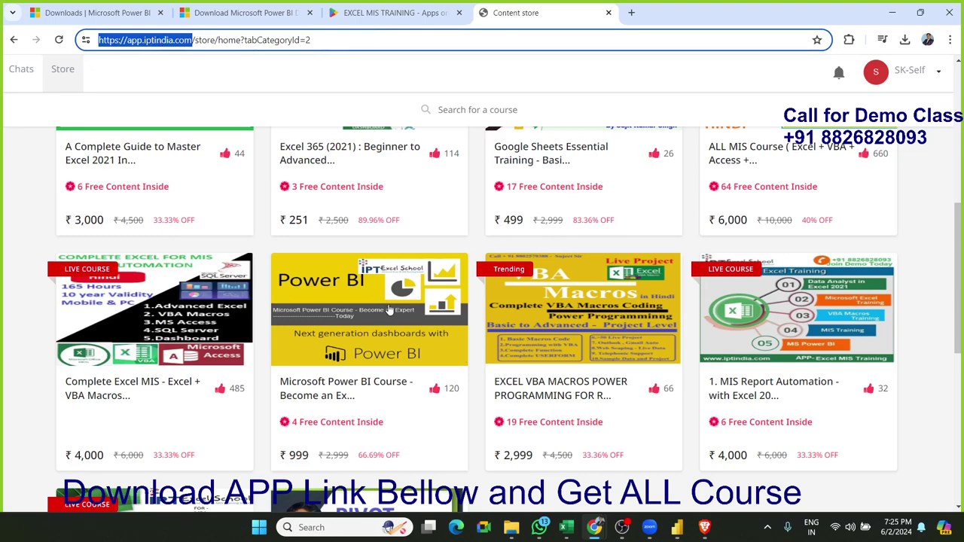
- Open the Microsoft Power BI course and scroll through its overview
{"action": "scroll", "coordinate": [389, 310], "scroll_direction": "down", "scroll_amount": 2}
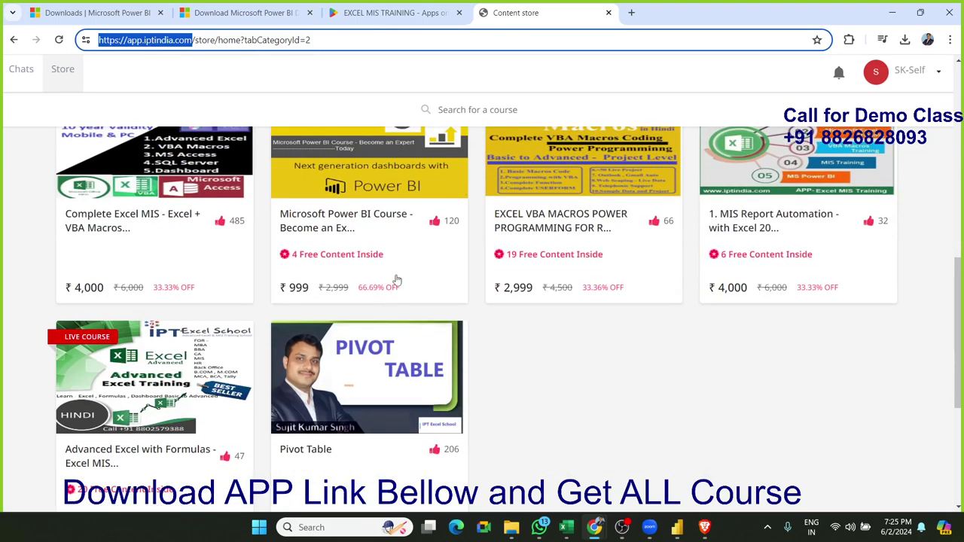
{"action": "left_click", "coordinate": [401, 187]}
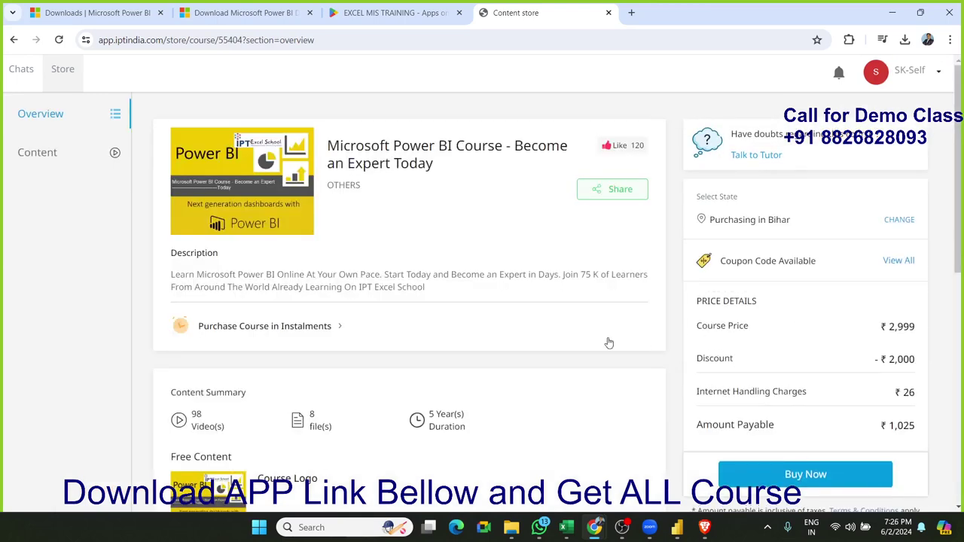
{"action": "scroll", "coordinate": [581, 348], "scroll_direction": "down", "scroll_amount": 2}
{"action": "scroll", "coordinate": [581, 350], "scroll_direction": "down", "scroll_amount": 4}
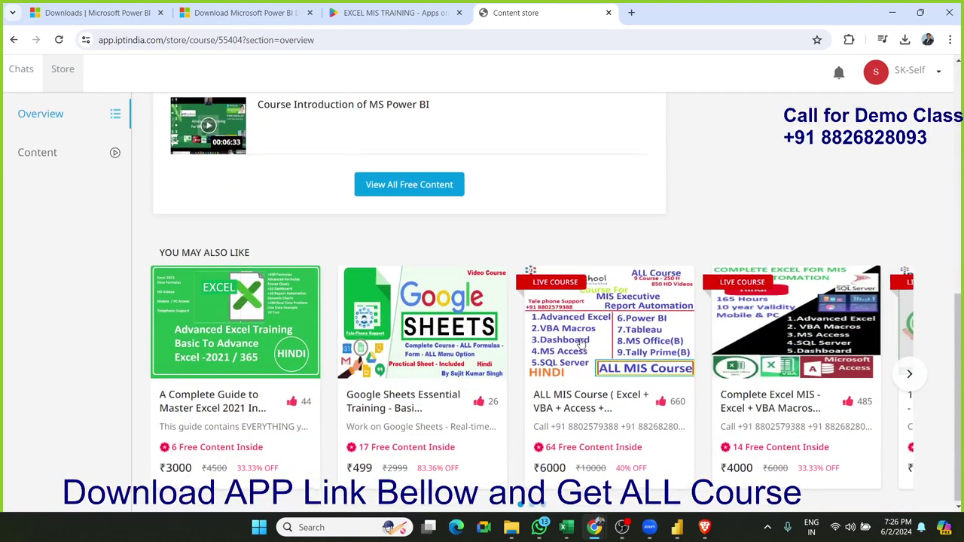
{"action": "scroll", "coordinate": [580, 347], "scroll_direction": "up", "scroll_amount": 6}
{"action": "scroll", "coordinate": [581, 341], "scroll_direction": "down", "scroll_amount": 3}
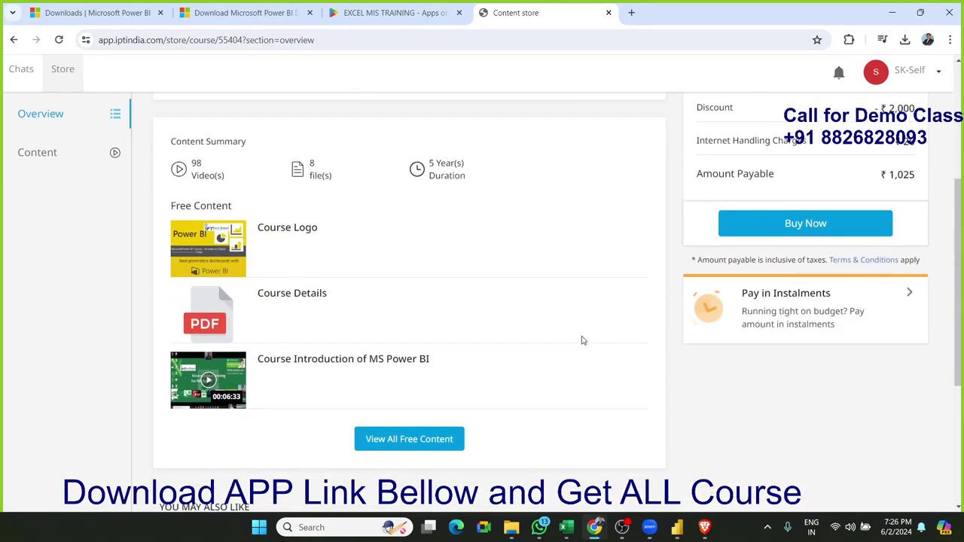
{"action": "scroll", "coordinate": [583, 339], "scroll_direction": "up", "scroll_amount": 2}
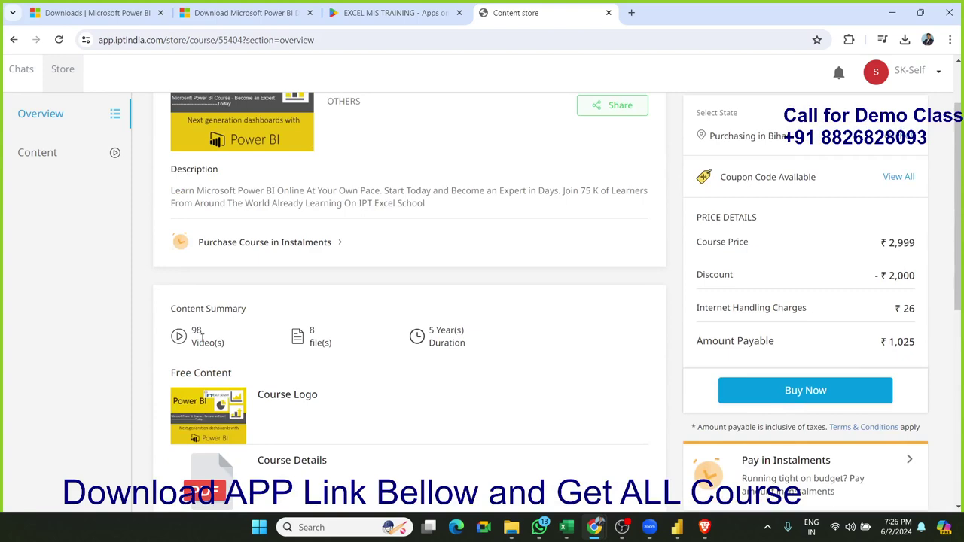
- Review the course content summary and pricing of ₹2,999 with ₹1,025 payable
{"action": "double_click", "coordinate": [202, 338]}
{"action": "scroll", "coordinate": [316, 294], "scroll_direction": "down", "scroll_amount": 1}
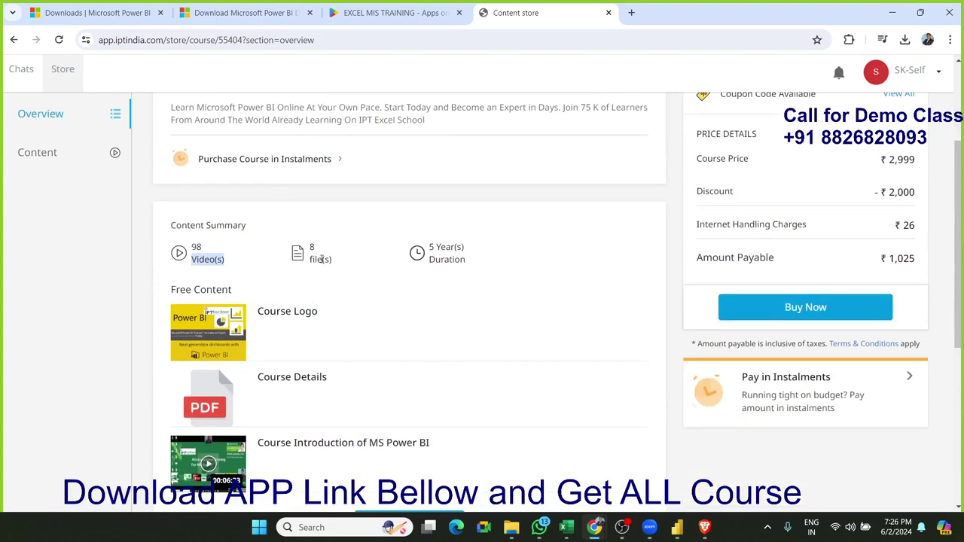
{"action": "left_click", "coordinate": [323, 258]}
{"action": "scroll", "coordinate": [454, 257], "scroll_direction": "down", "scroll_amount": 2}
{"action": "scroll", "coordinate": [454, 256], "scroll_direction": "up", "scroll_amount": 2}
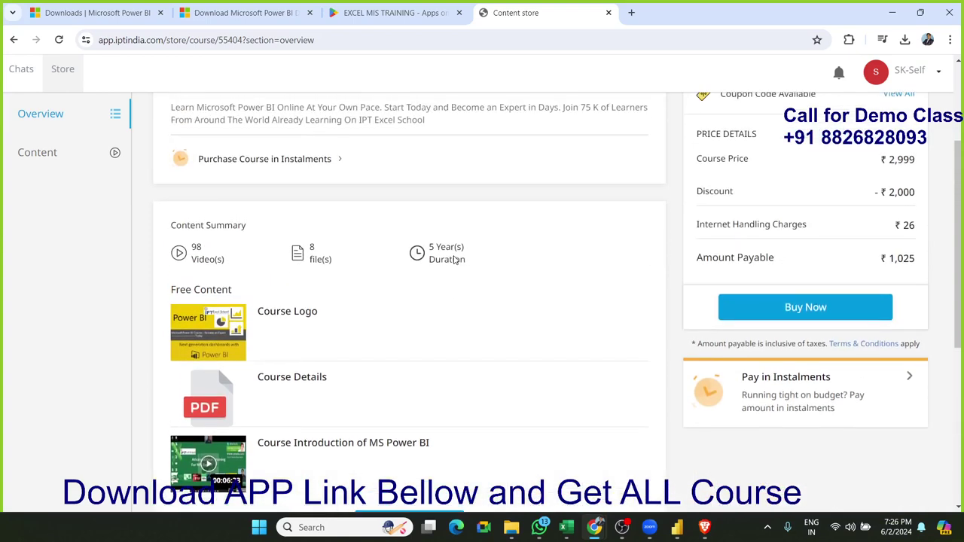
{"action": "scroll", "coordinate": [454, 256], "scroll_direction": "up", "scroll_amount": 2}
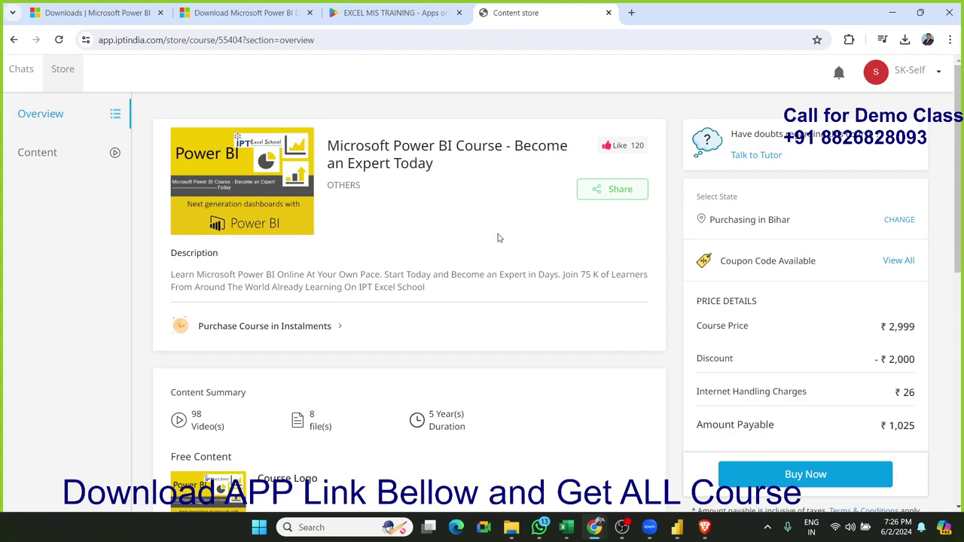
{"action": "scroll", "coordinate": [495, 239], "scroll_direction": "down", "scroll_amount": 2}
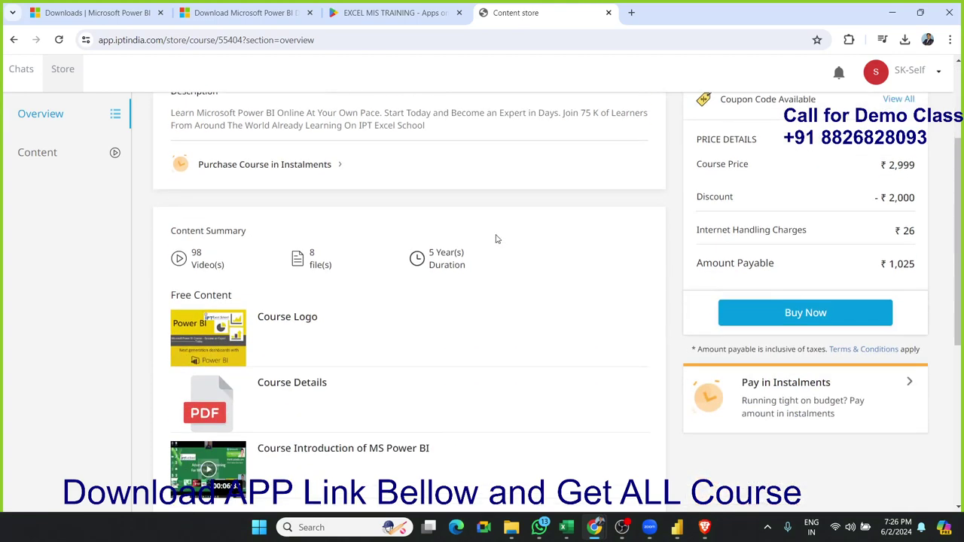
{"action": "scroll", "coordinate": [495, 238], "scroll_direction": "up", "scroll_amount": 1}
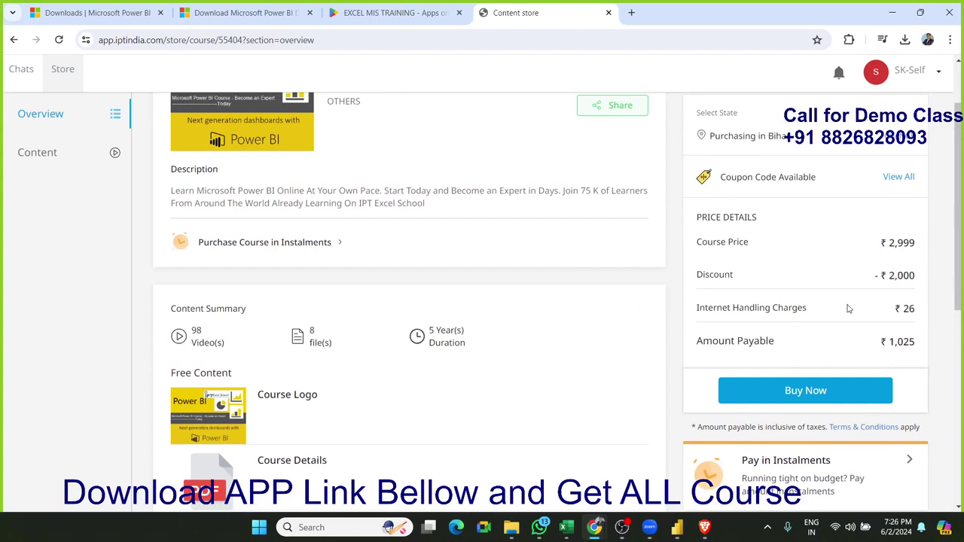
{"action": "scroll", "coordinate": [860, 319], "scroll_direction": "up", "scroll_amount": 1}
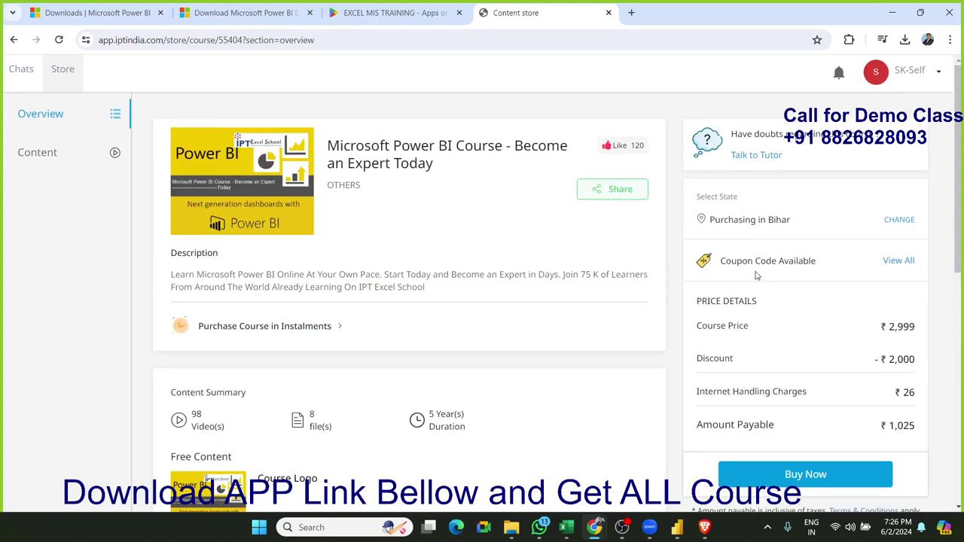
- Review the course coupons, including DIS50 for up to ₹3,000 off, then close the list
{"action": "left_click", "coordinate": [896, 260]}
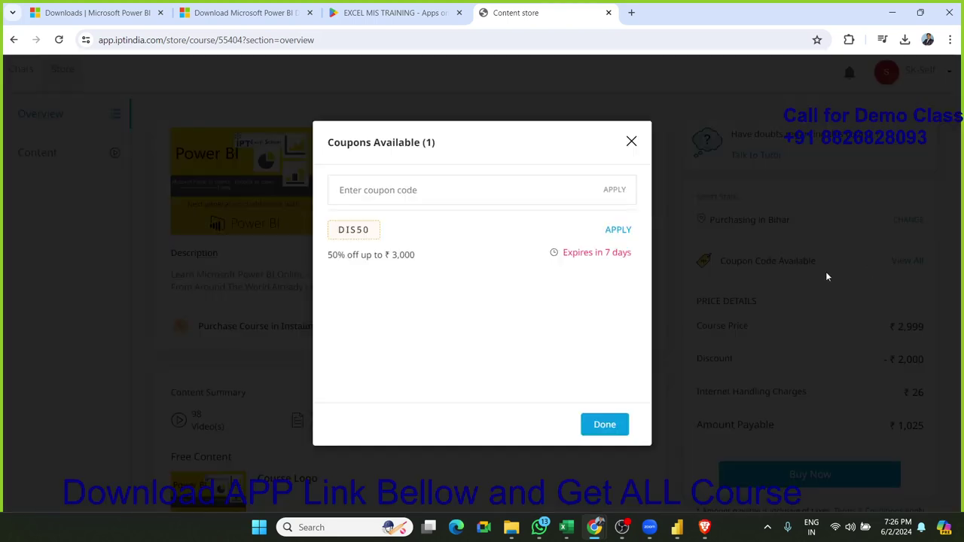
{"action": "double_click", "coordinate": [351, 230]}
{"action": "double_click", "coordinate": [402, 256]}
{"action": "left_click", "coordinate": [580, 337]}
{"action": "left_click", "coordinate": [631, 143]}
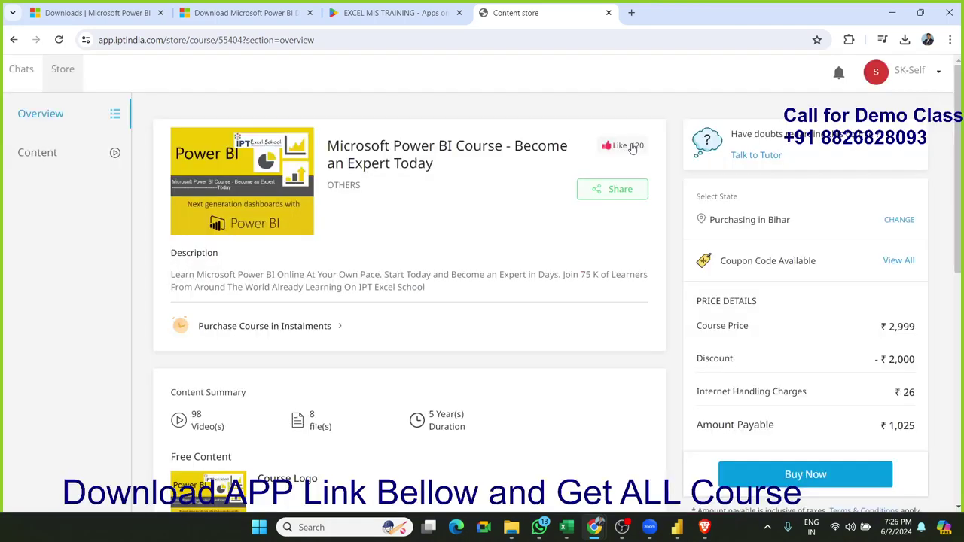
{"action": "double_click", "coordinate": [902, 427]}
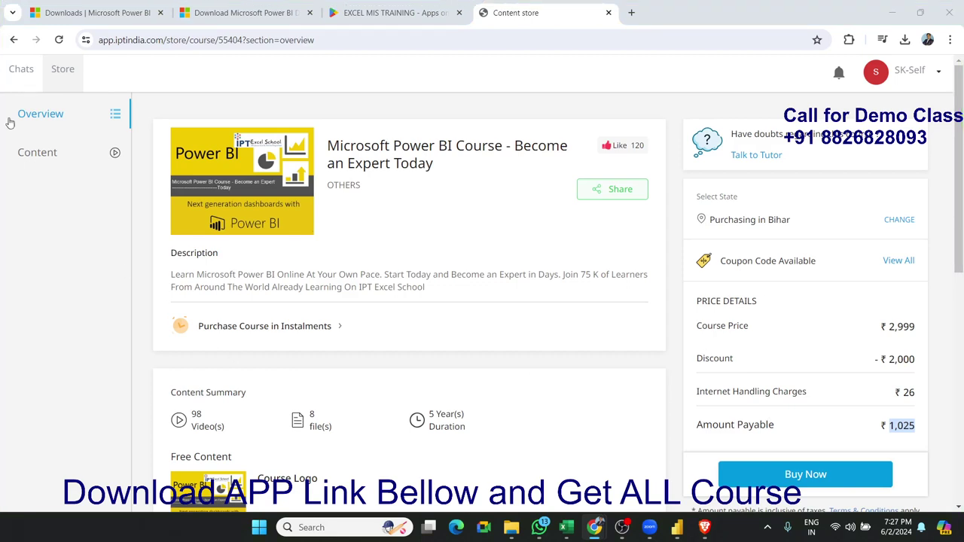
- Reopen the Power BI course from the listing, then return to the Power BI downloads page
{"action": "left_click", "coordinate": [14, 40]}
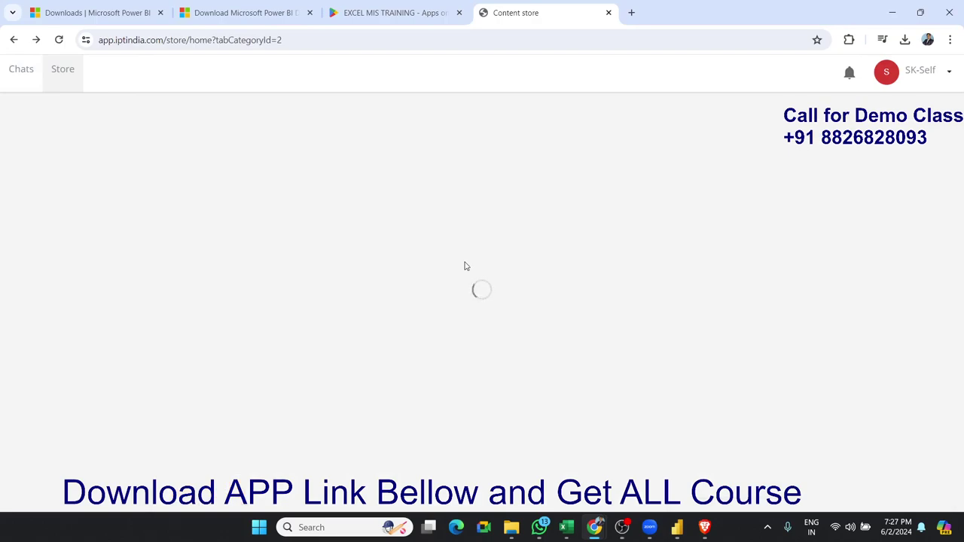
{"action": "scroll", "coordinate": [553, 351], "scroll_direction": "down", "scroll_amount": 4}
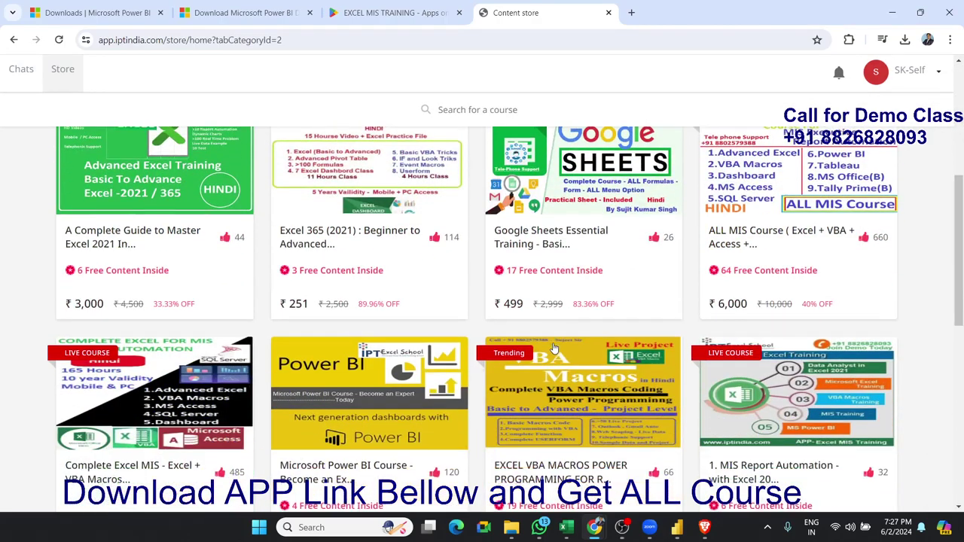
{"action": "scroll", "coordinate": [553, 351], "scroll_direction": "down", "scroll_amount": 3}
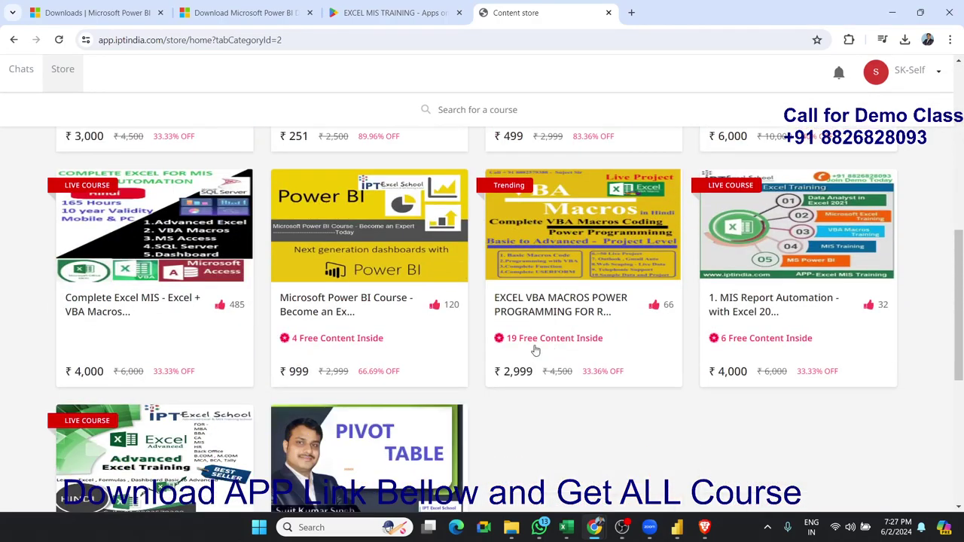
{"action": "left_click", "coordinate": [363, 261]}
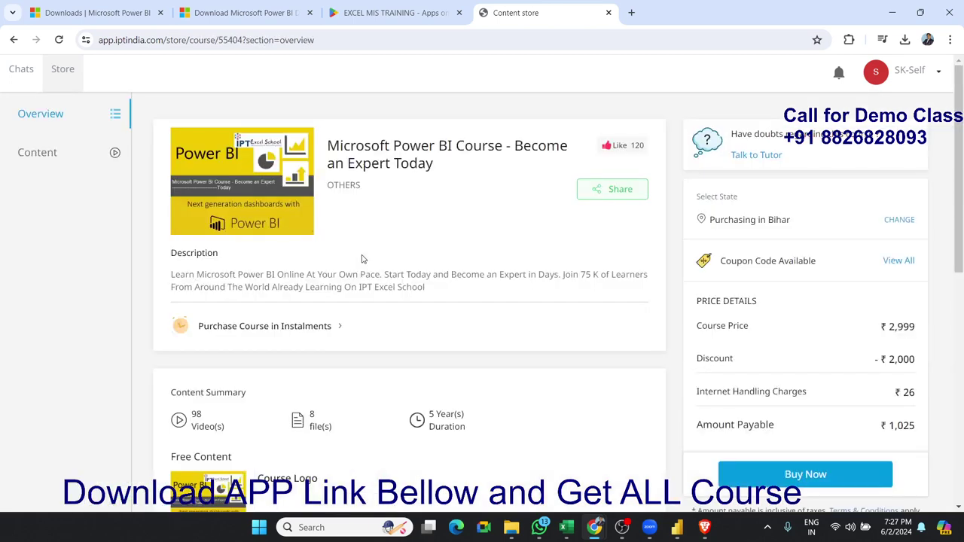
{"action": "left_click", "coordinate": [103, 16]}
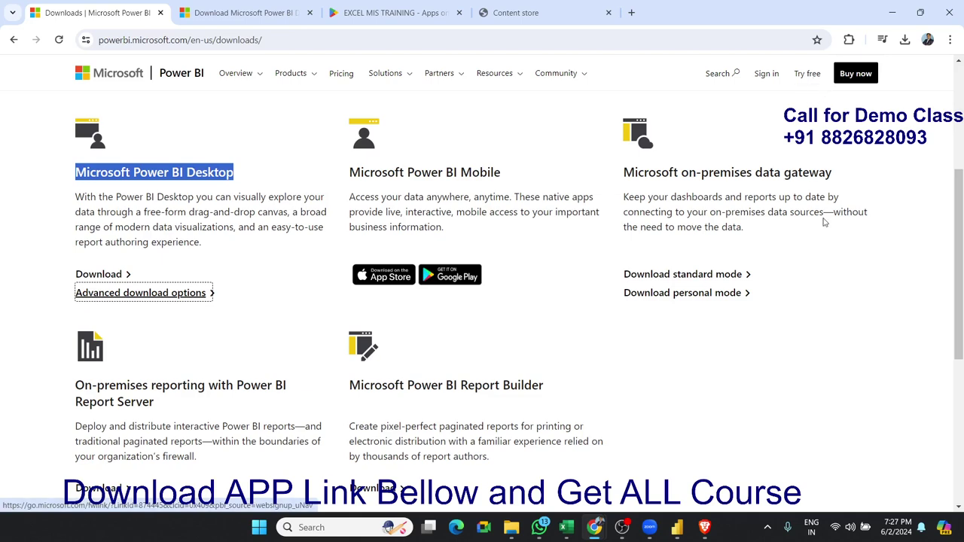
- Switch back to the Power BI sign-in window
{"action": "key", "text": "alt+Tab"}
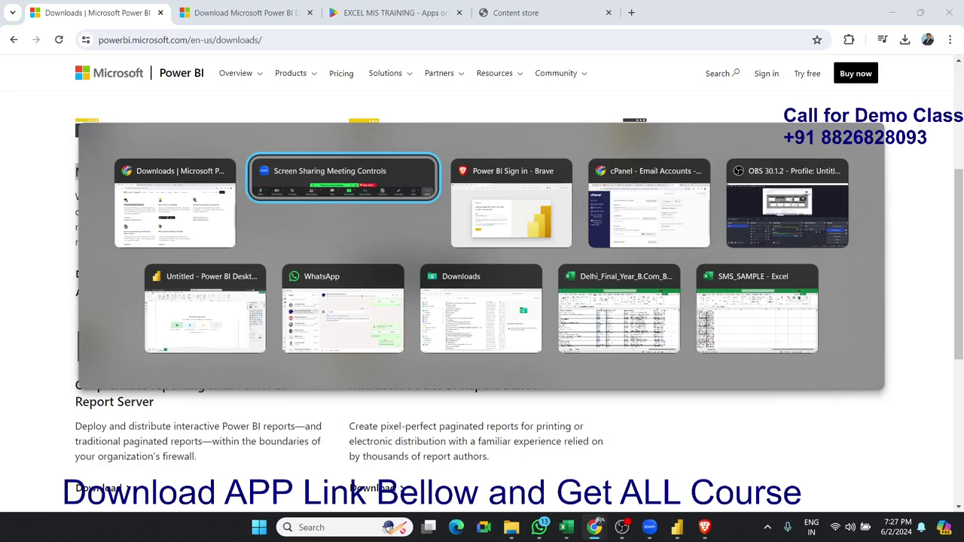
{"action": "key", "text": "alt+Tab"}
{"action": "key", "text": "alt+Tab"}
{"action": "key", "text": "alt+Tab"}
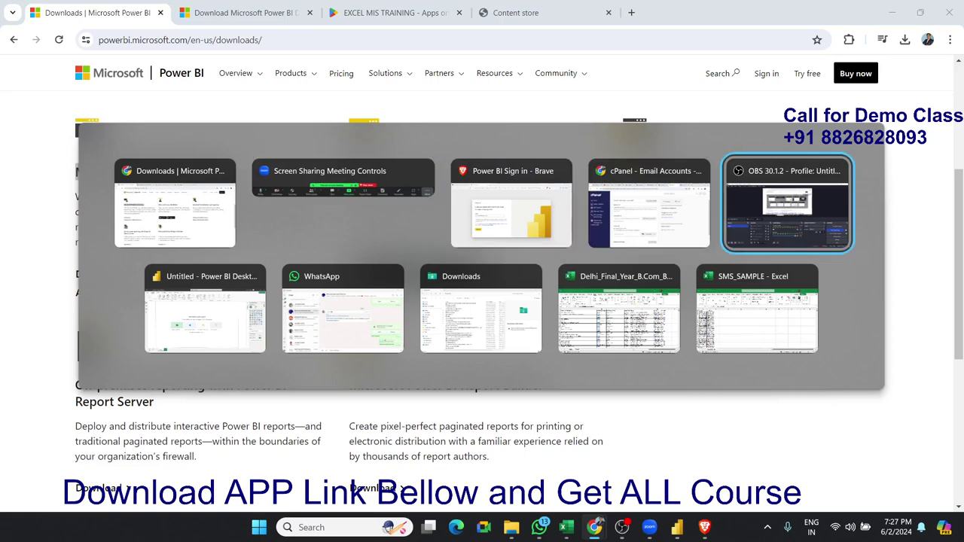
{"action": "key", "text": "alt+shift+Tab"}
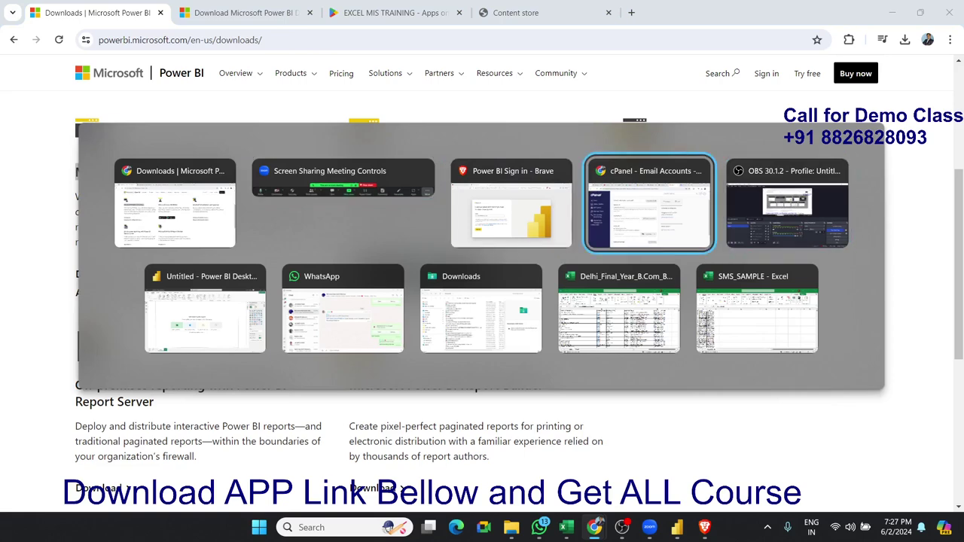
{"action": "key", "text": "alt+shift+Tab"}
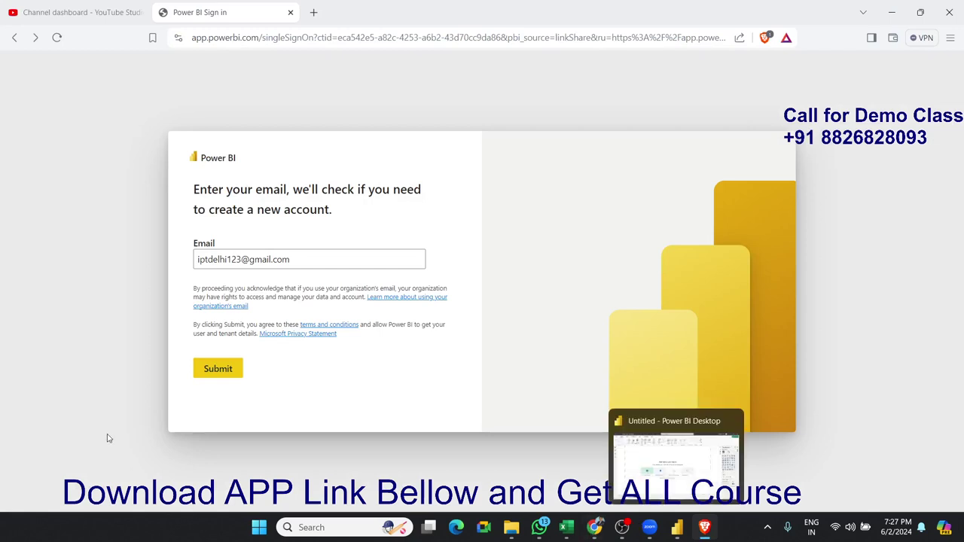
- Replace the sign-in email with a new Gmail address and submit it
{"action": "left_click", "coordinate": [329, 260]}
{"action": "double_click", "coordinate": [329, 260]}
{"action": "left_click", "coordinate": [329, 260]}
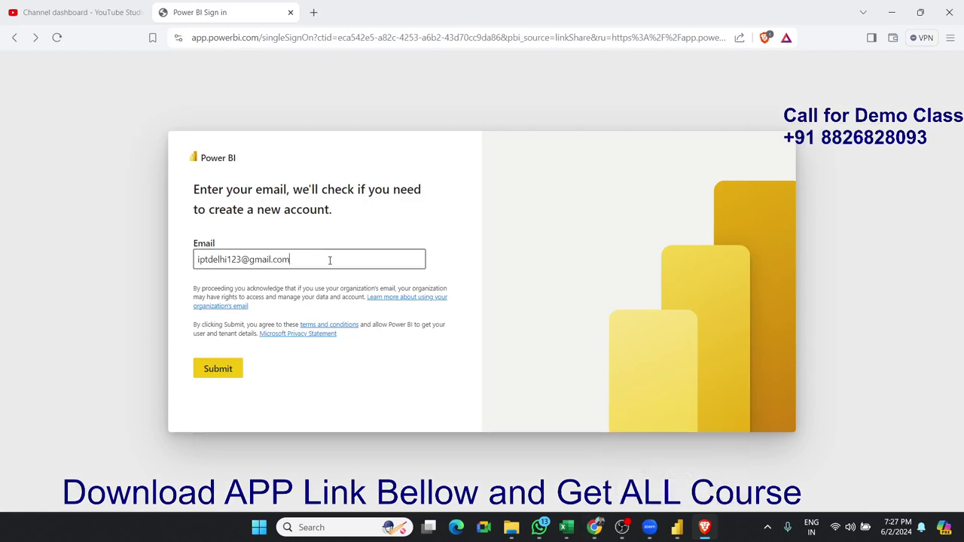
{"action": "left_click_drag", "start_coordinate": [332, 260], "coordinate": [102, 269]}
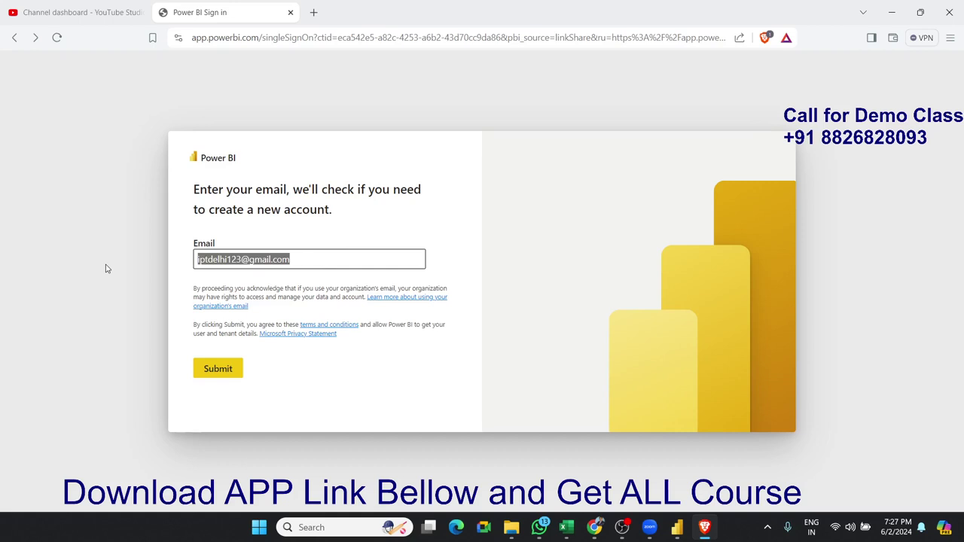
{"action": "double_click", "coordinate": [286, 259]}
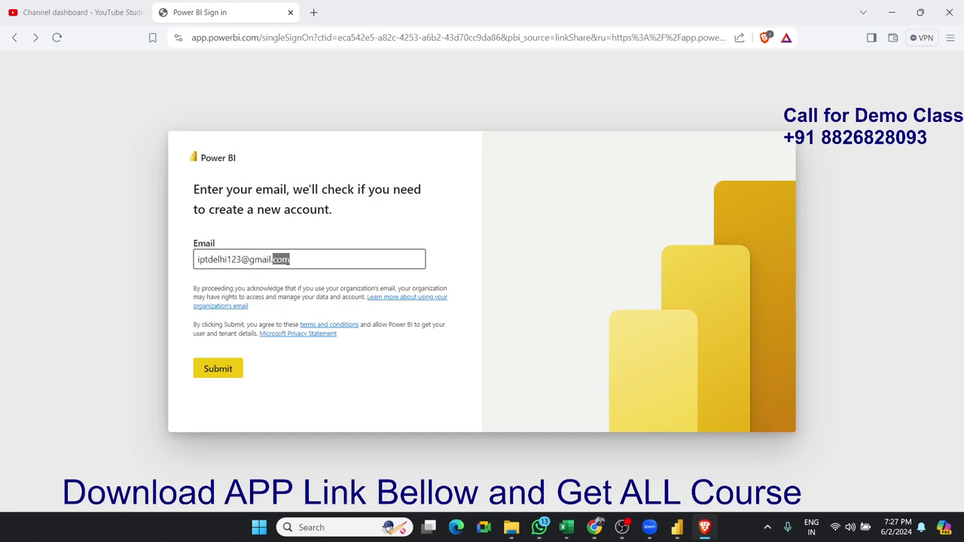
{"action": "left_click", "coordinate": [288, 259]}
{"action": "left_click_drag", "start_coordinate": [313, 258], "coordinate": [162, 264]}
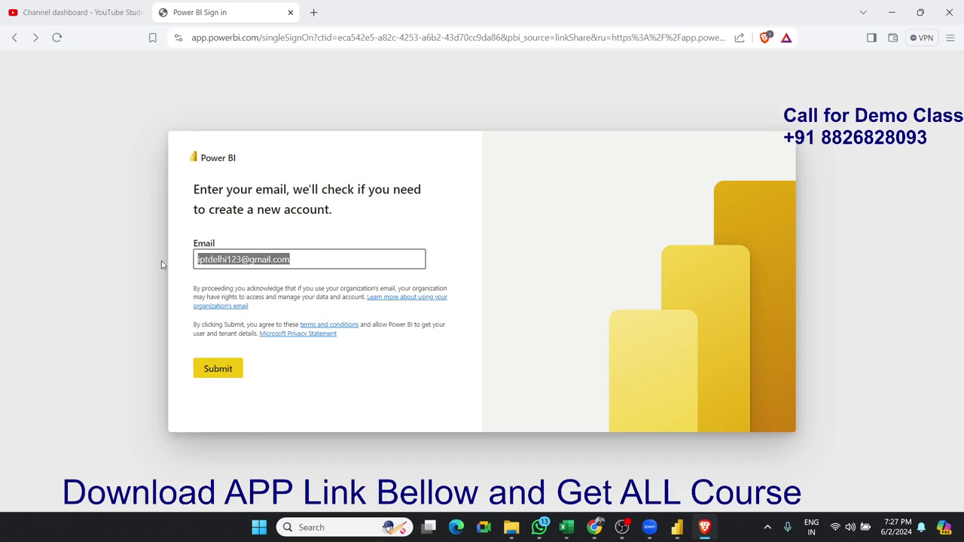
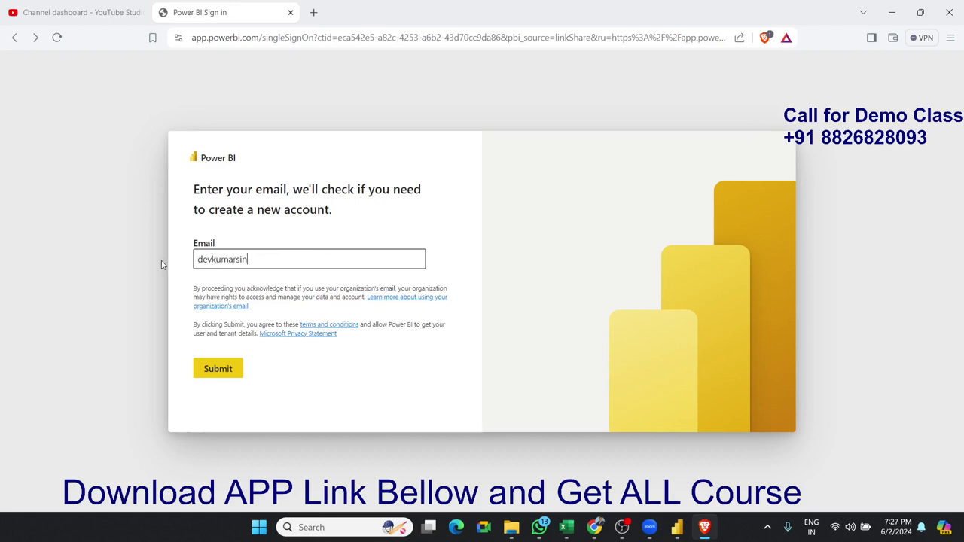
{"action": "left_click", "coordinate": [219, 372]}
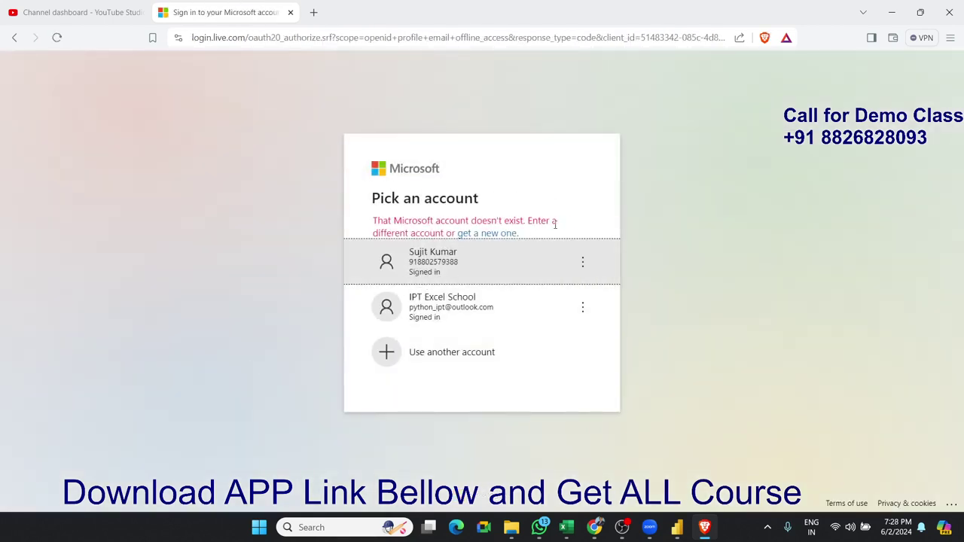
- Start a new Microsoft account using the new Gmail address as its email
{"action": "double_click", "coordinate": [410, 220]}
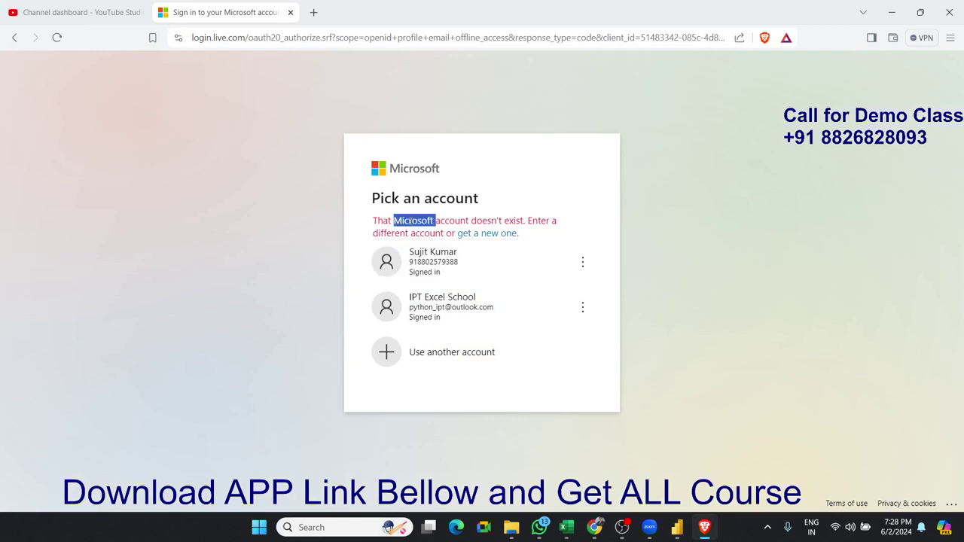
{"action": "left_click", "coordinate": [496, 236]}
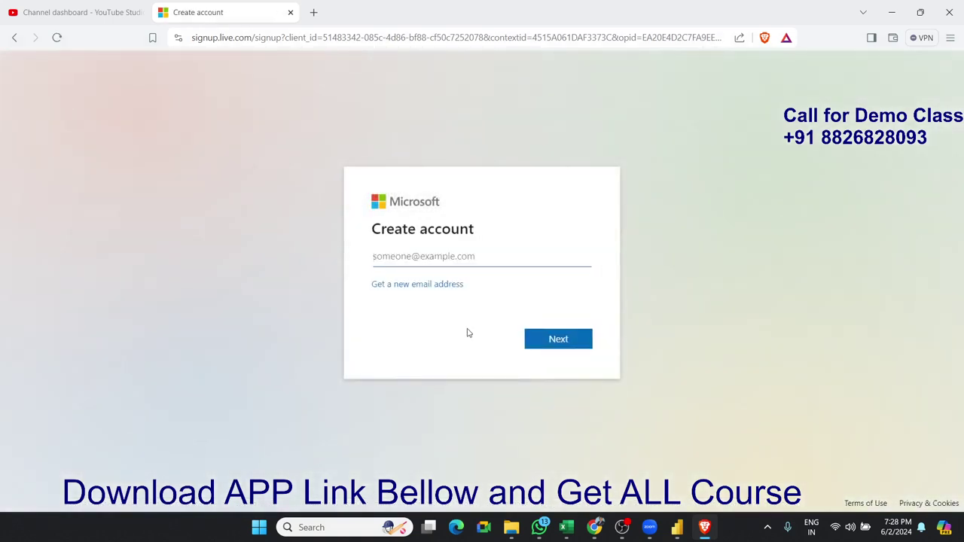
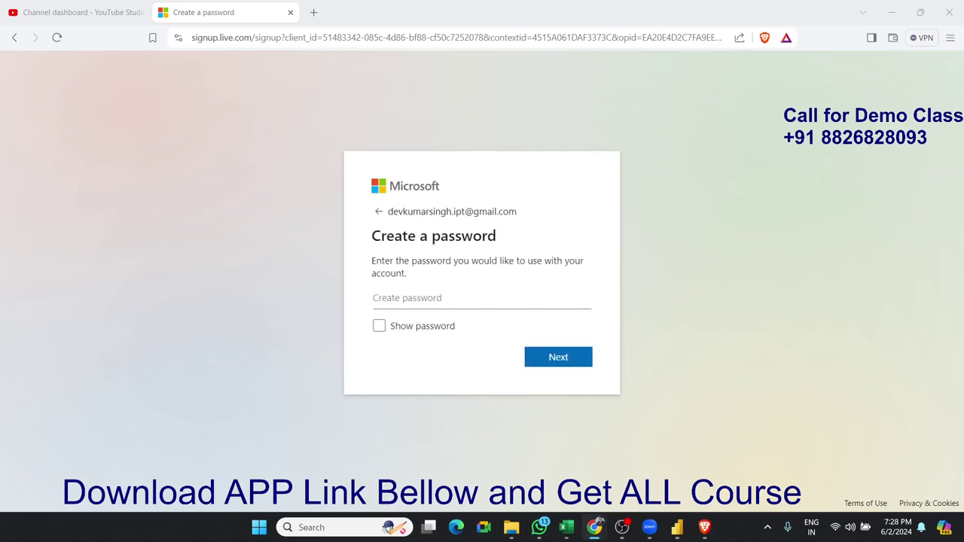
- Create the account password, dismiss the save-password prompt, and enter the first name
{"action": "left_click", "coordinate": [436, 305]}
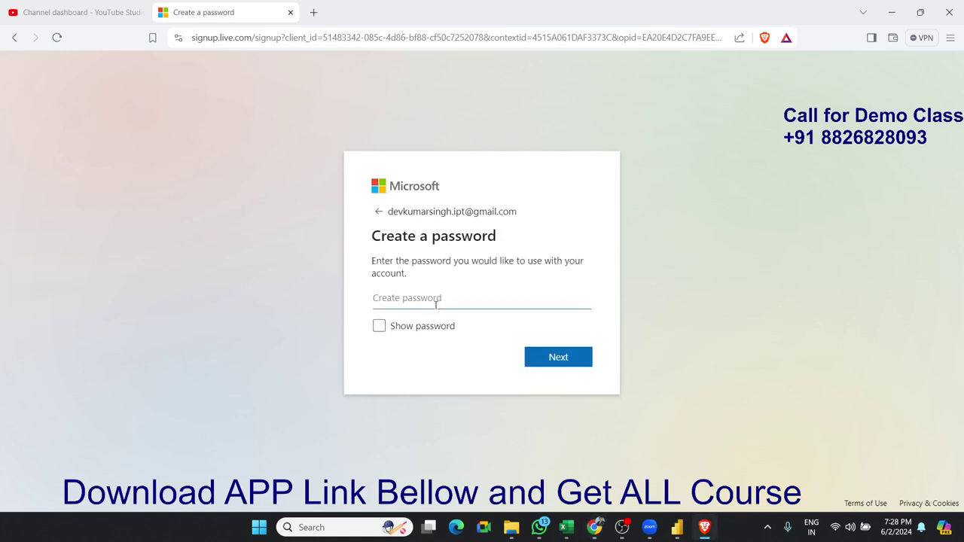
{"action": "type", "text": "••••••"}
{"action": "type", "text": "••••"}
{"action": "left_click", "coordinate": [557, 357]}
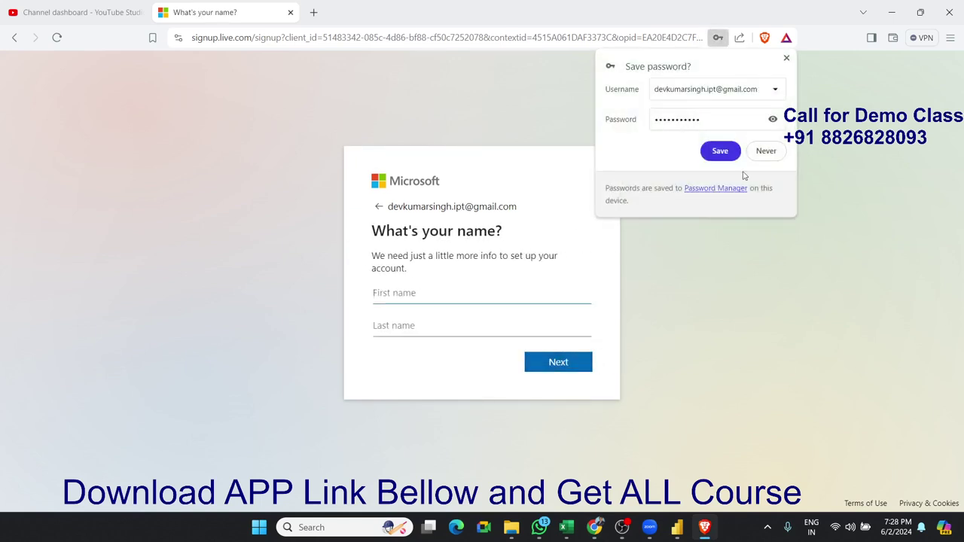
{"action": "left_click", "coordinate": [786, 58]}
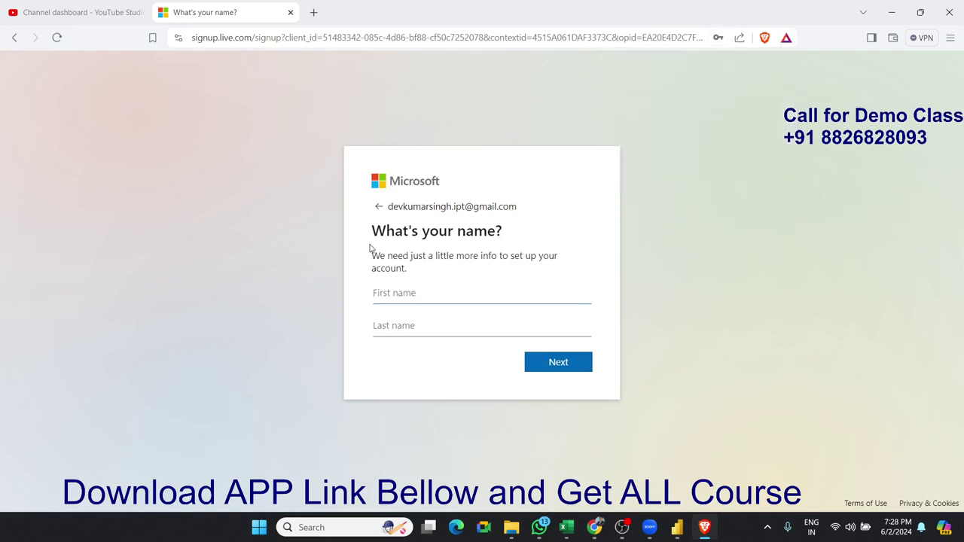
{"action": "left_click", "coordinate": [390, 333]}
- Enter the last name and a birthdate of June 3, 2006, then continue
{"action": "left_click", "coordinate": [558, 363]}
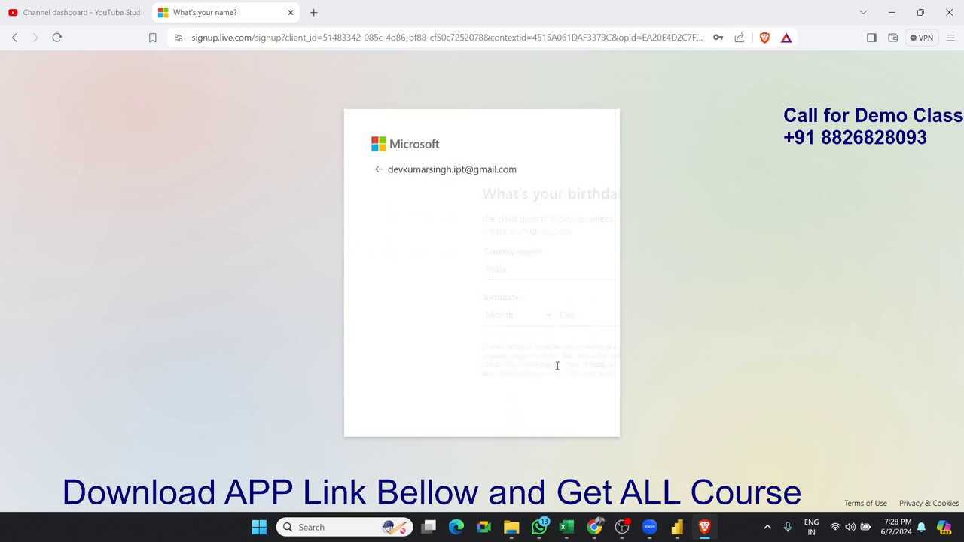
{"action": "left_click", "coordinate": [391, 321]}
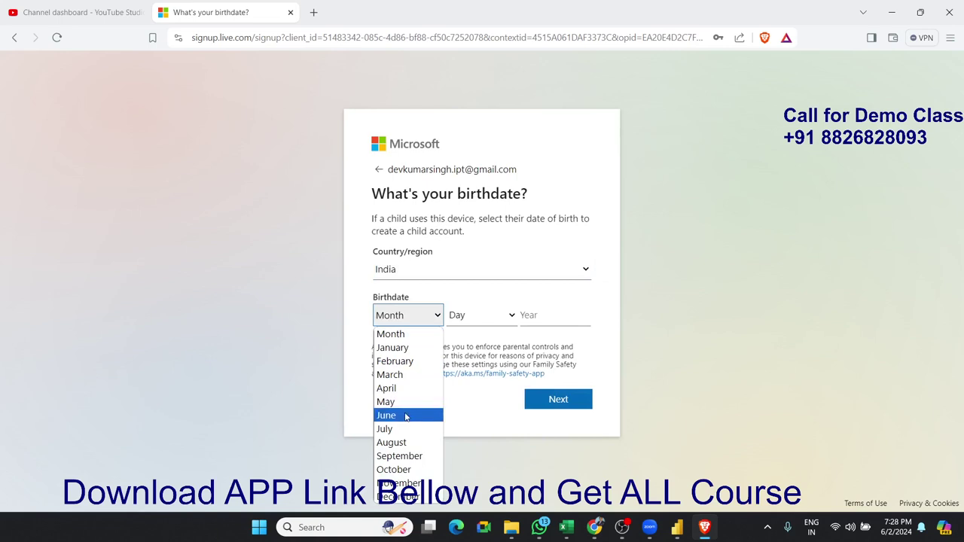
{"action": "left_click", "coordinate": [405, 416]}
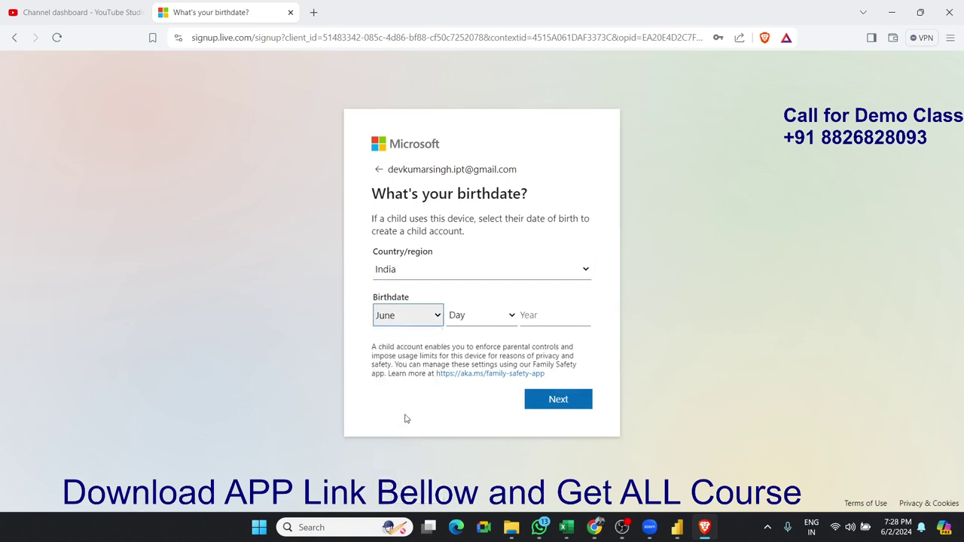
{"action": "left_click", "coordinate": [469, 318]}
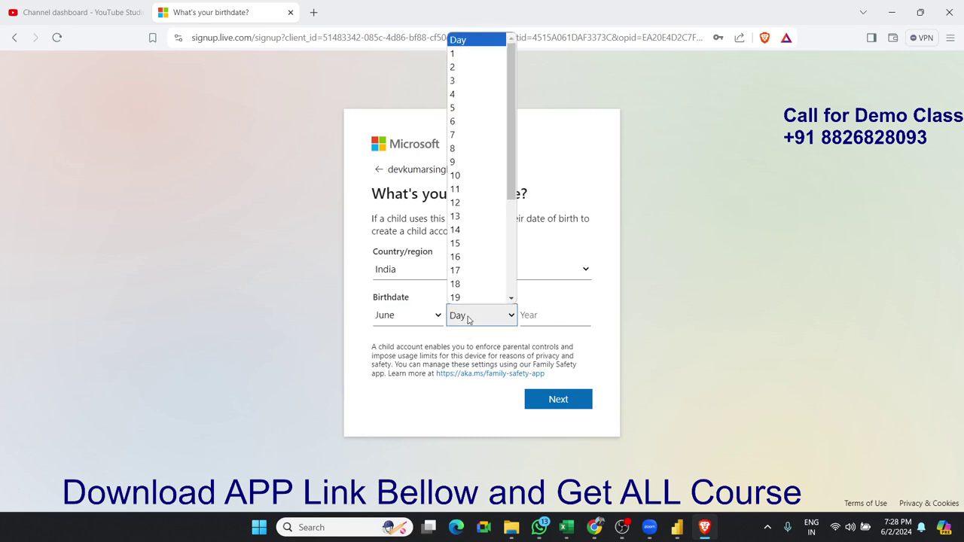
{"action": "left_click", "coordinate": [476, 82]}
{"action": "left_click", "coordinate": [543, 320]}
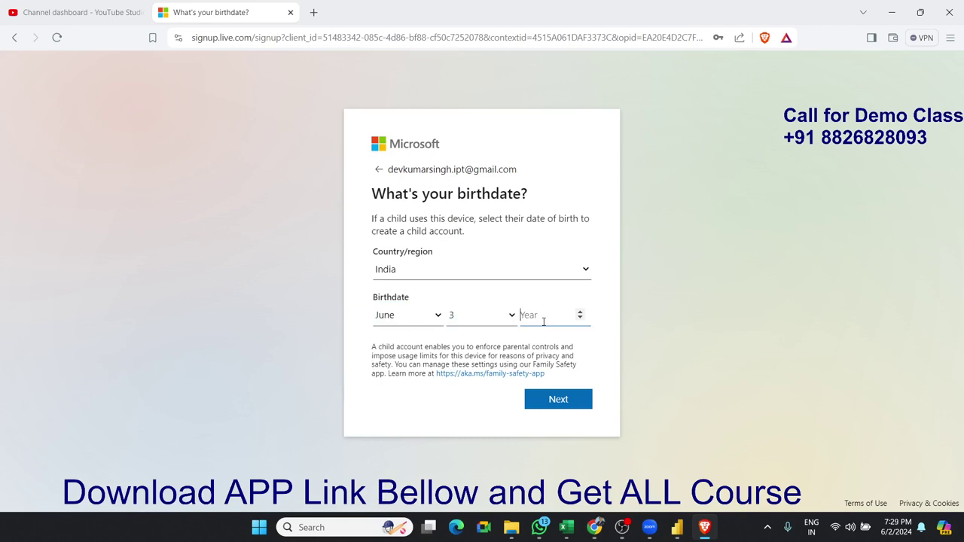
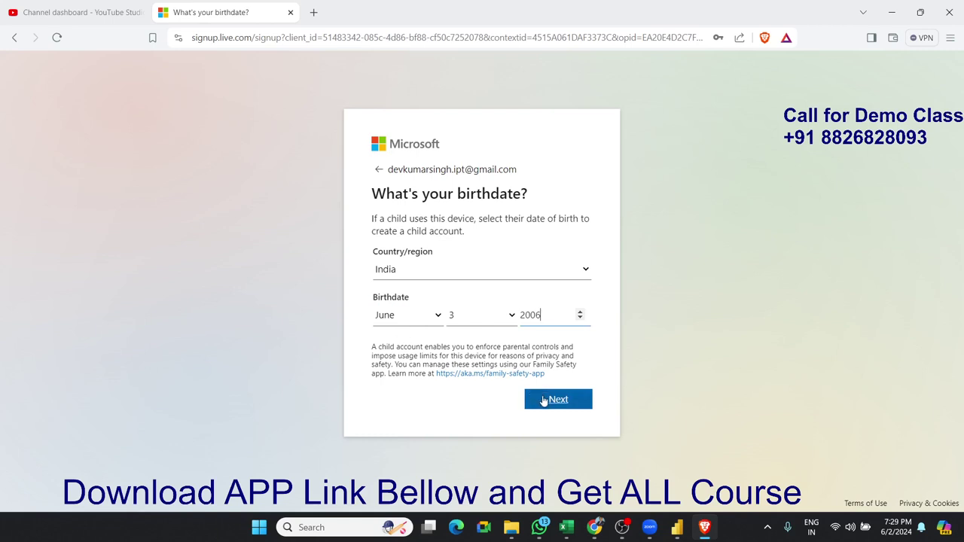
{"action": "left_click", "coordinate": [558, 405]}
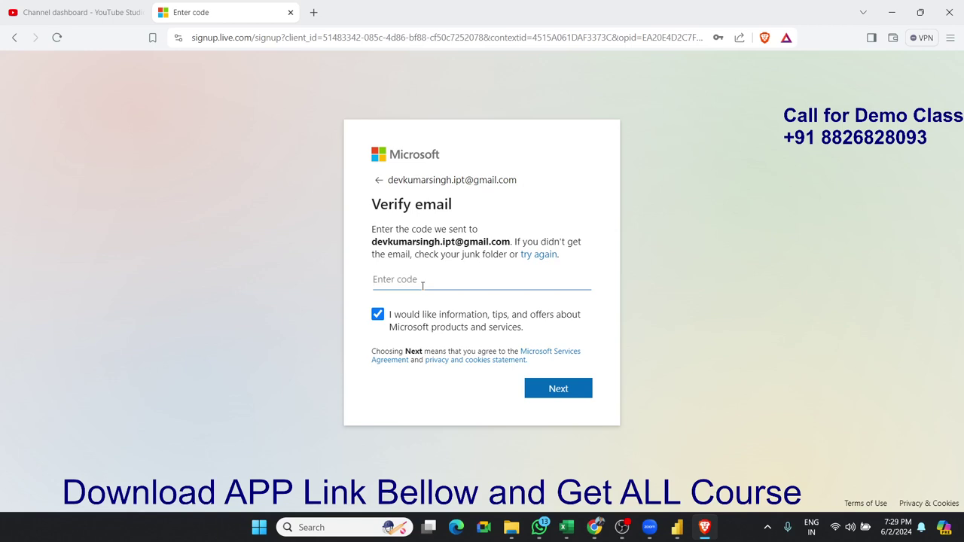
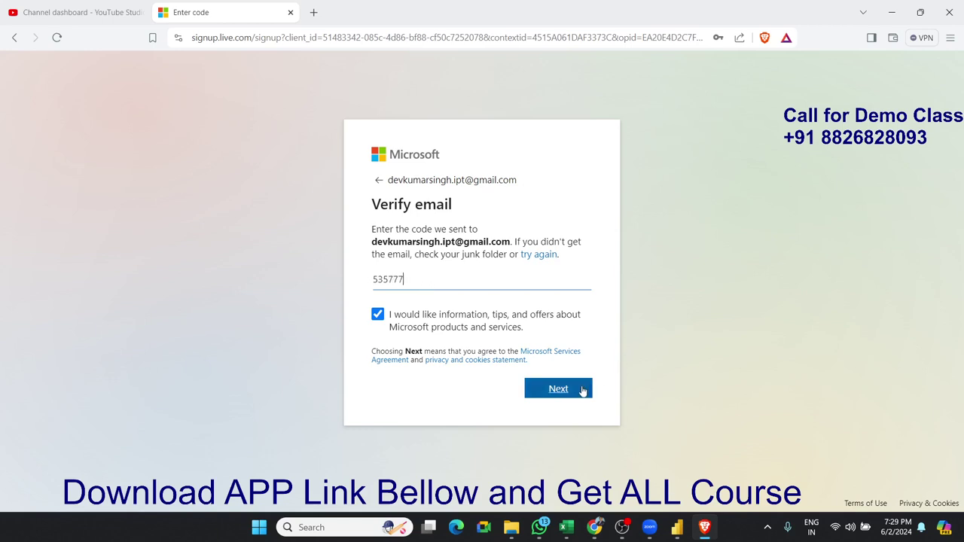
- Enter the verification code from the email and submit it
{"action": "left_click", "coordinate": [583, 390]}
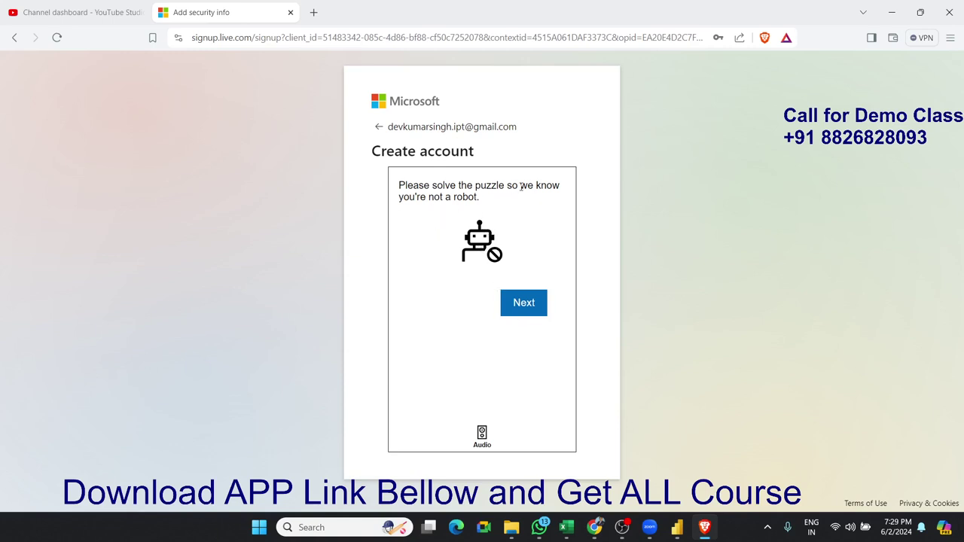
- Attempt the rotation puzzle with the car, then retry with a new object
{"action": "left_click", "coordinate": [529, 309]}
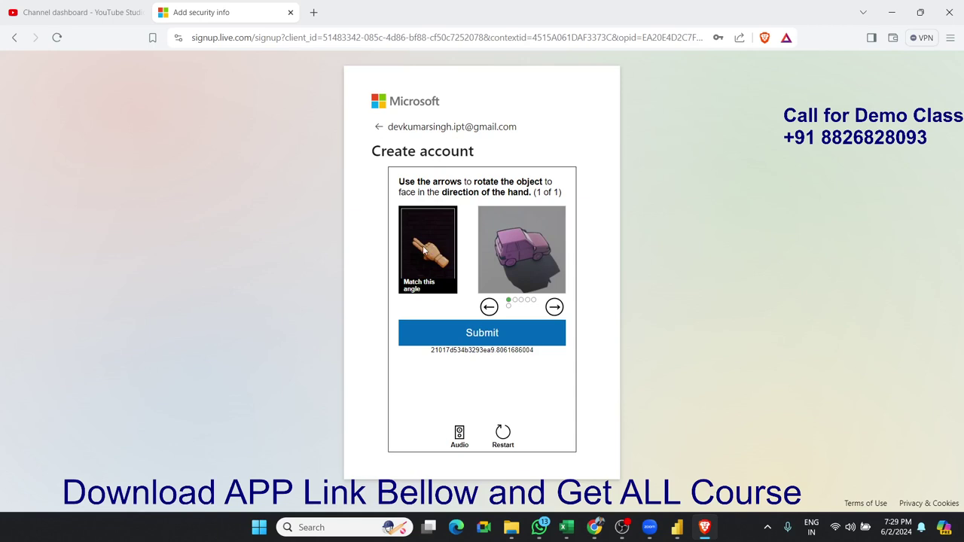
{"action": "left_click", "coordinate": [554, 307]}
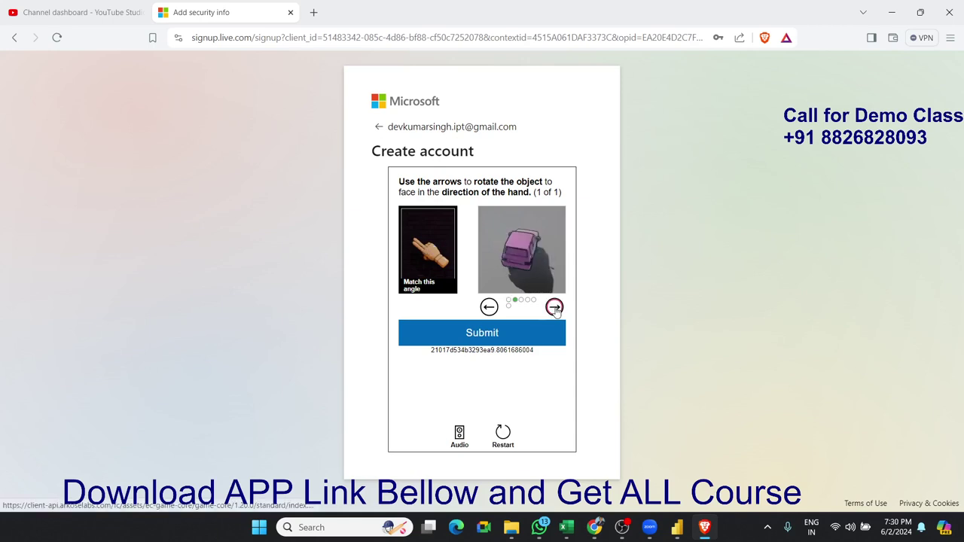
{"action": "left_click", "coordinate": [554, 307]}
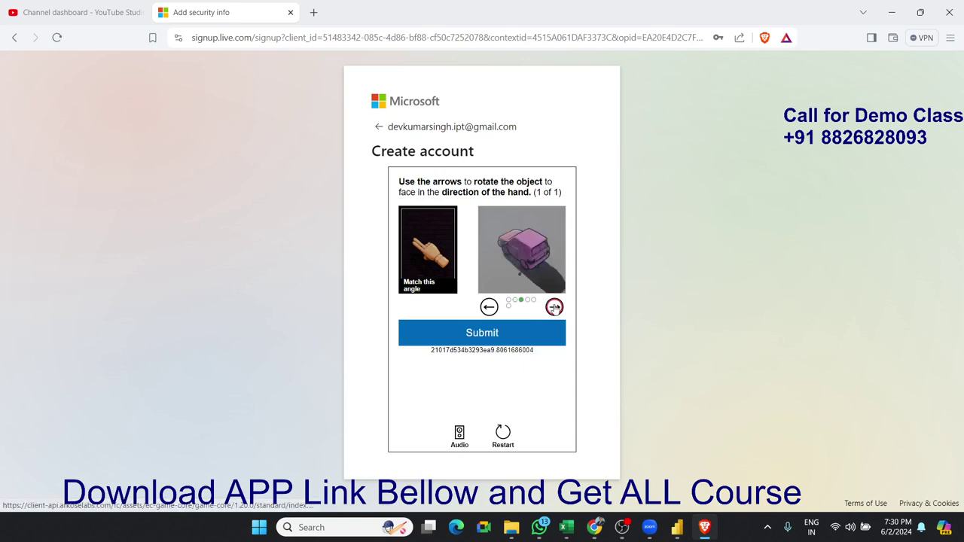
{"action": "left_click", "coordinate": [554, 307]}
{"action": "left_click", "coordinate": [552, 336]}
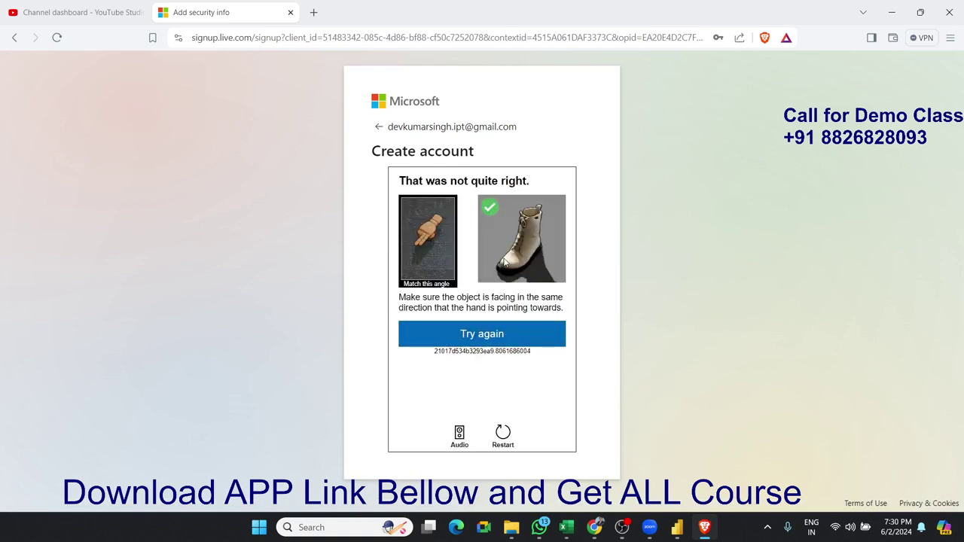
{"action": "left_click", "coordinate": [522, 344]}
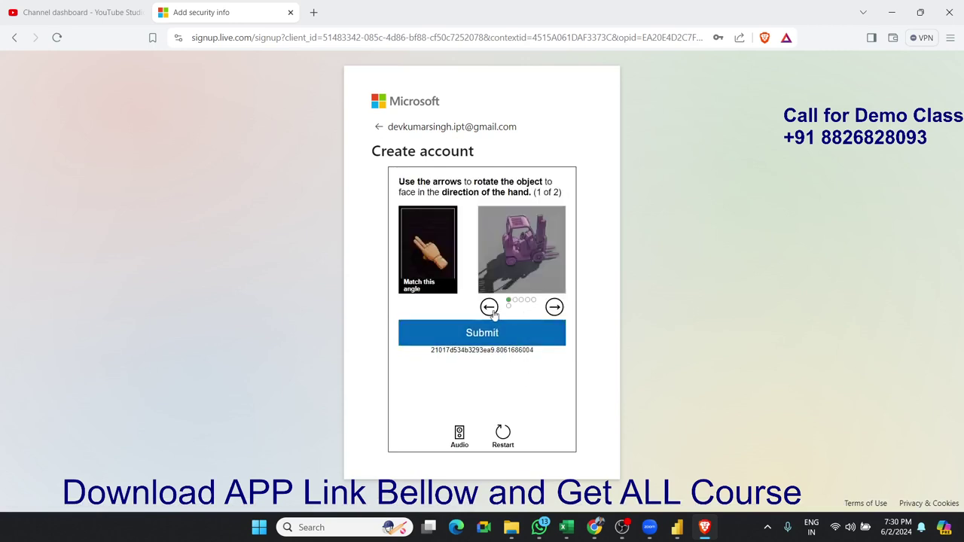
- Rotate the forklift and race car to match the hand and submit both answers
{"action": "left_click", "coordinate": [489, 308]}
{"action": "left_click", "coordinate": [489, 308]}
{"action": "left_click", "coordinate": [489, 309]}
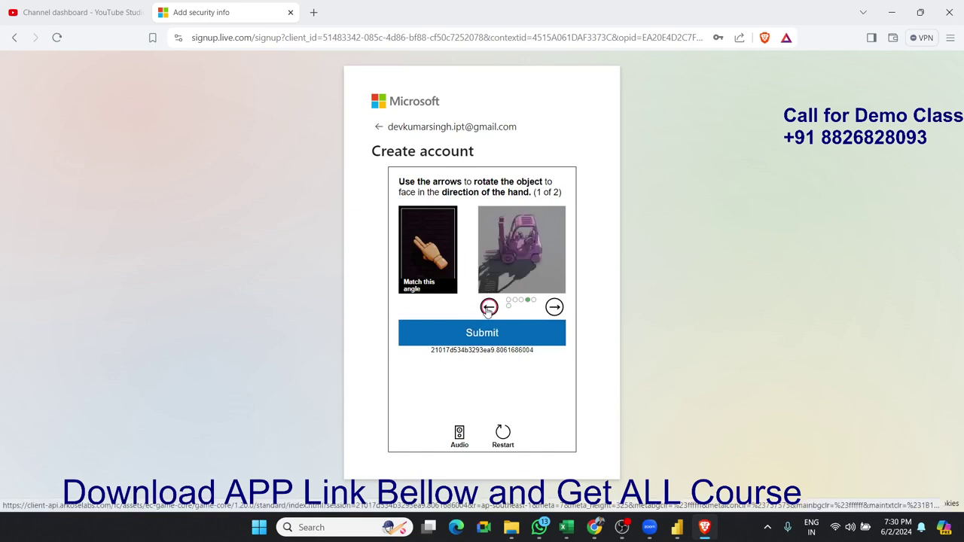
{"action": "left_click", "coordinate": [489, 308]}
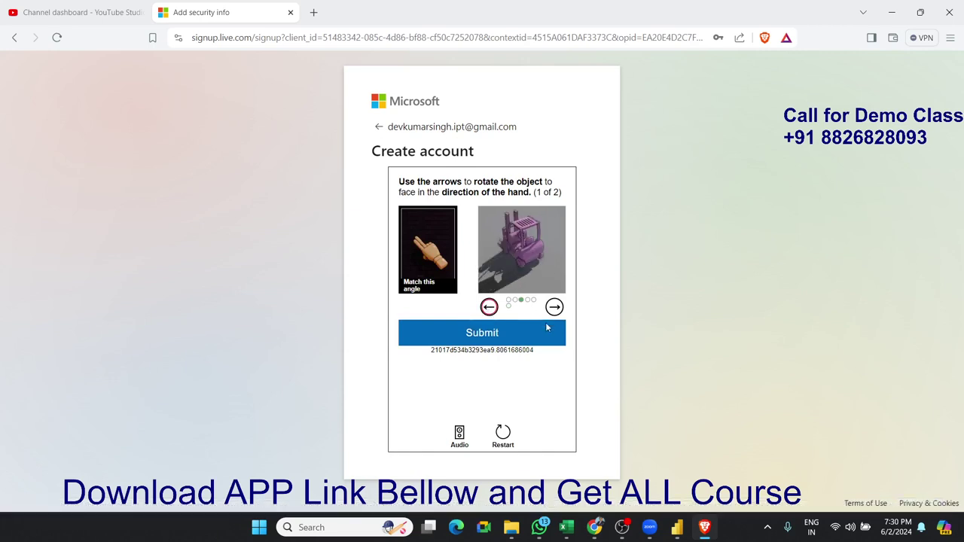
{"action": "left_click", "coordinate": [528, 335]}
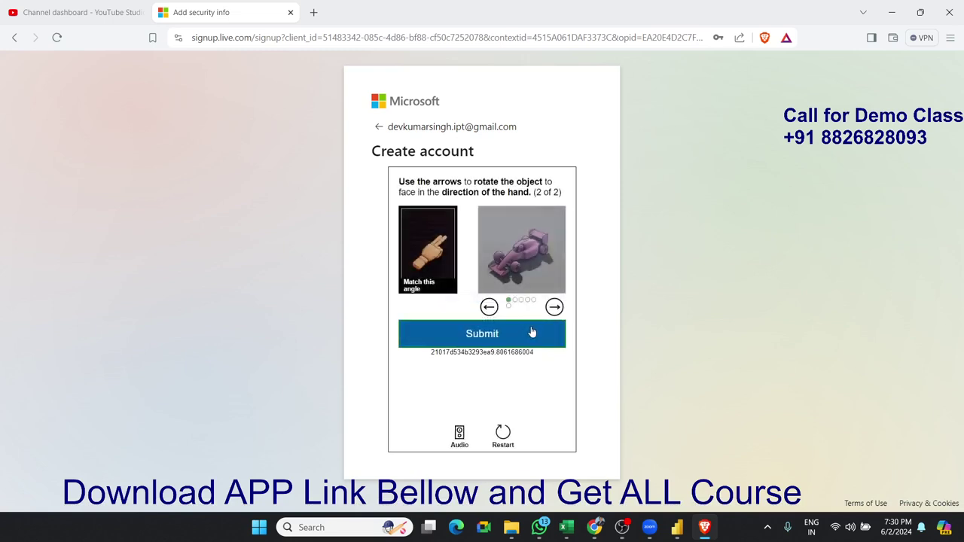
{"action": "left_click", "coordinate": [558, 316]}
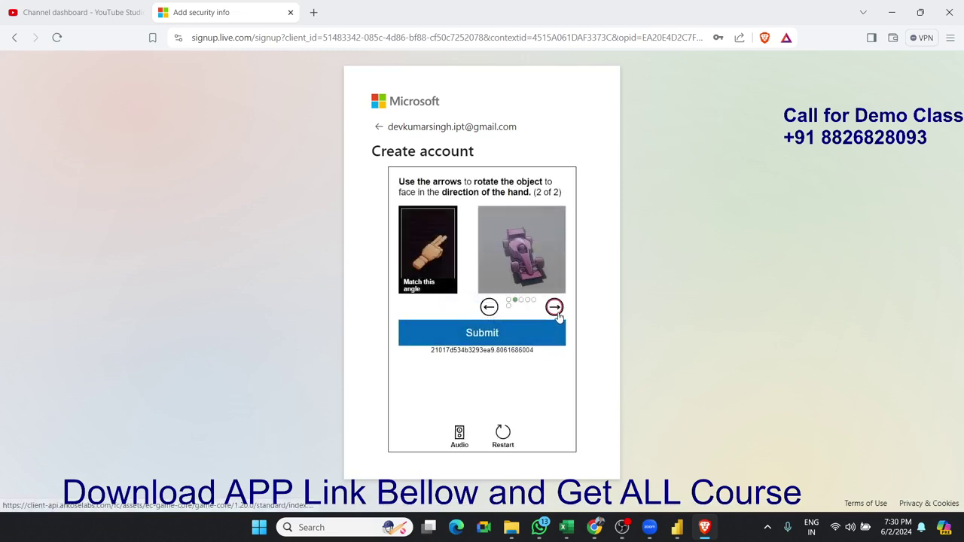
{"action": "left_click", "coordinate": [557, 316]}
{"action": "left_click", "coordinate": [557, 316]}
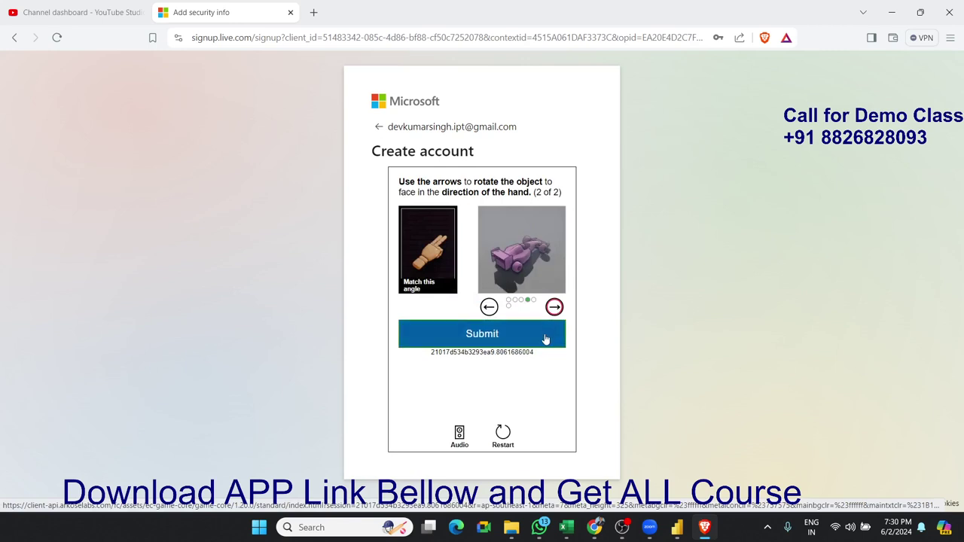
{"action": "left_click", "coordinate": [538, 339]}
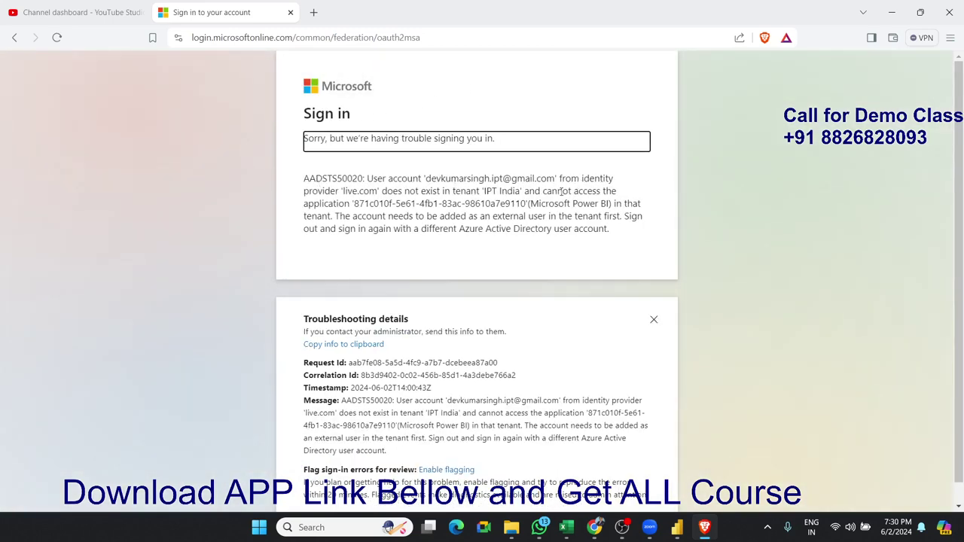
- Highlight key words in the error (live, India, cannot, tenant, external) to explain the tenant rejection
{"action": "double_click", "coordinate": [353, 193]}
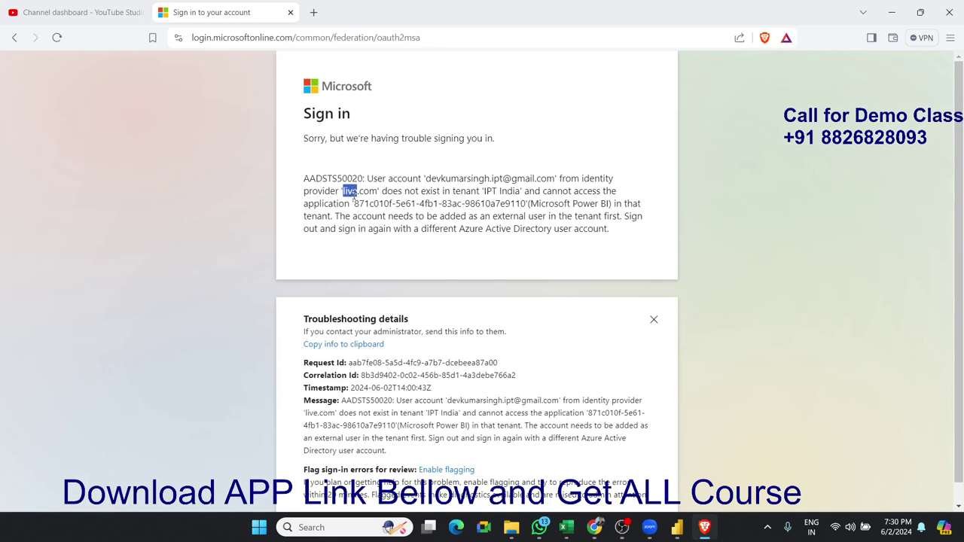
{"action": "left_click", "coordinate": [404, 193]}
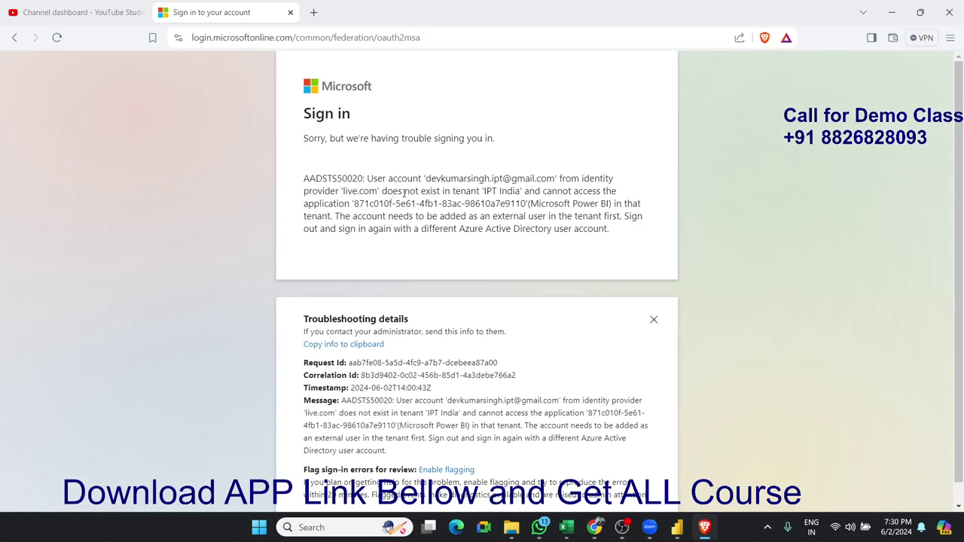
{"action": "double_click", "coordinate": [502, 194]}
{"action": "double_click", "coordinate": [558, 194]}
{"action": "left_click", "coordinate": [592, 193]}
{"action": "double_click", "coordinate": [305, 217]}
{"action": "left_click", "coordinate": [345, 217]}
{"action": "double_click", "coordinate": [343, 217]}
{"action": "left_click", "coordinate": [386, 218]}
{"action": "left_click_drag", "start_coordinate": [513, 217], "coordinate": [519, 217]}
{"action": "left_click", "coordinate": [567, 221]}
- Highlight 'different', then the error code AADSTS50020 and the rejected account's e-mail address
{"action": "double_click", "coordinate": [452, 224]}
{"action": "scroll", "coordinate": [449, 250], "scroll_direction": "down", "scroll_amount": 1}
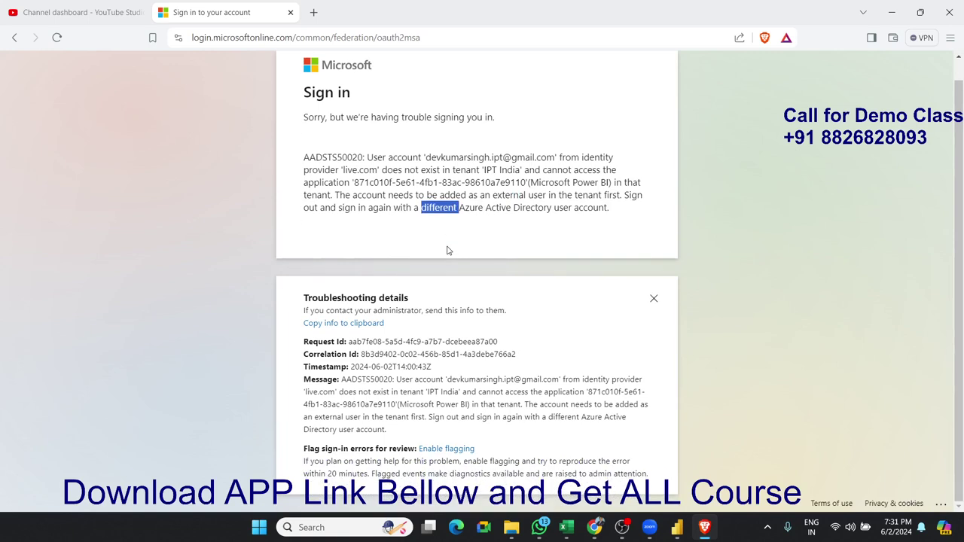
{"action": "left_click", "coordinate": [328, 363]}
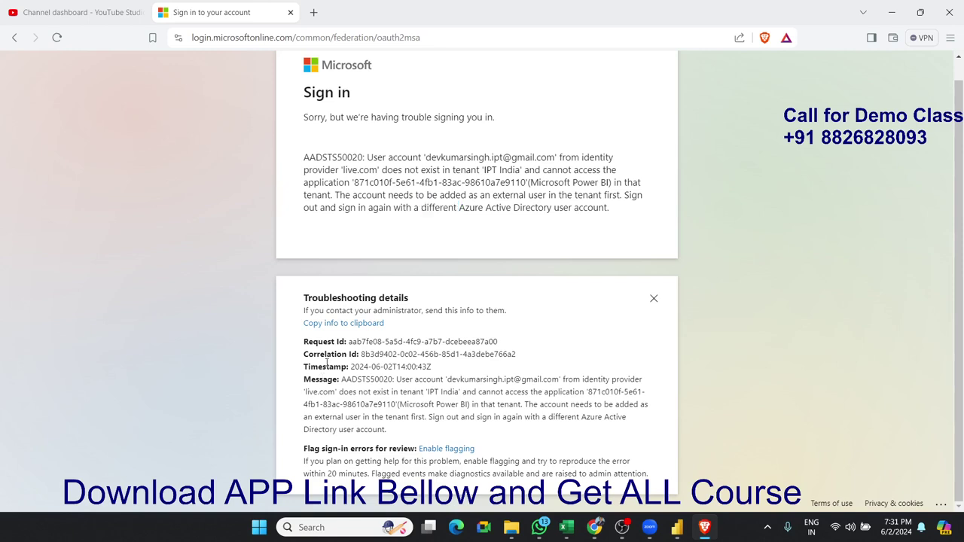
{"action": "scroll", "coordinate": [377, 275], "scroll_direction": "up", "scroll_amount": 1}
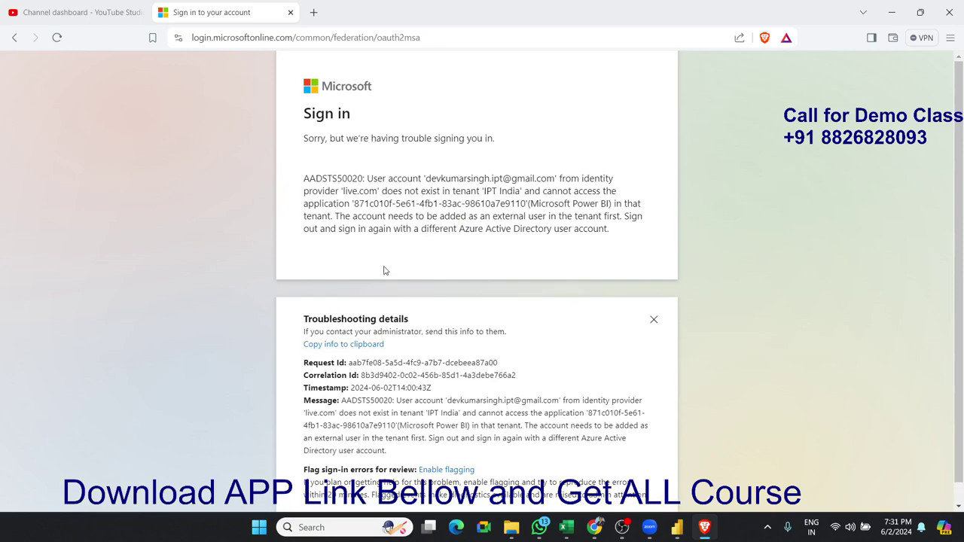
{"action": "double_click", "coordinate": [341, 180]}
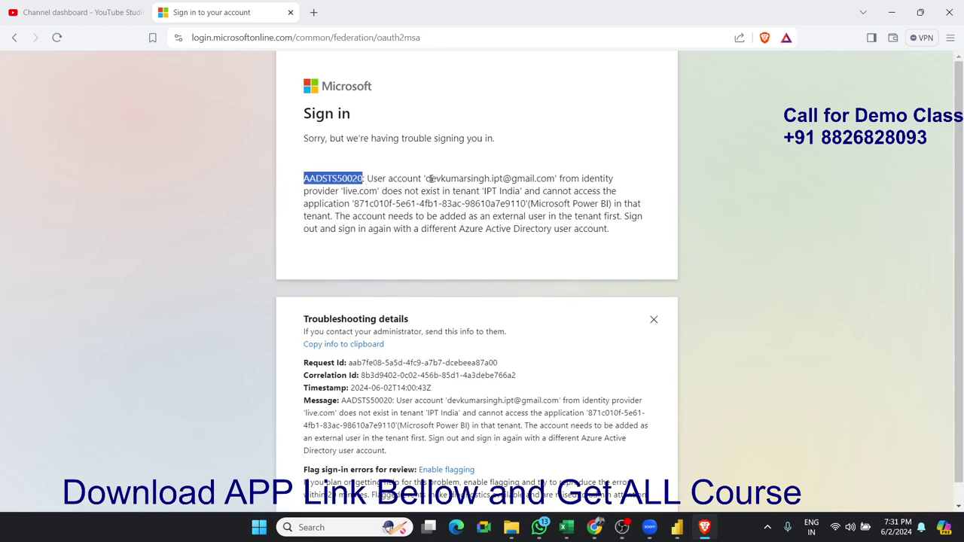
{"action": "left_click", "coordinate": [428, 178]}
{"action": "left_click_drag", "start_coordinate": [427, 179], "coordinate": [555, 178]}
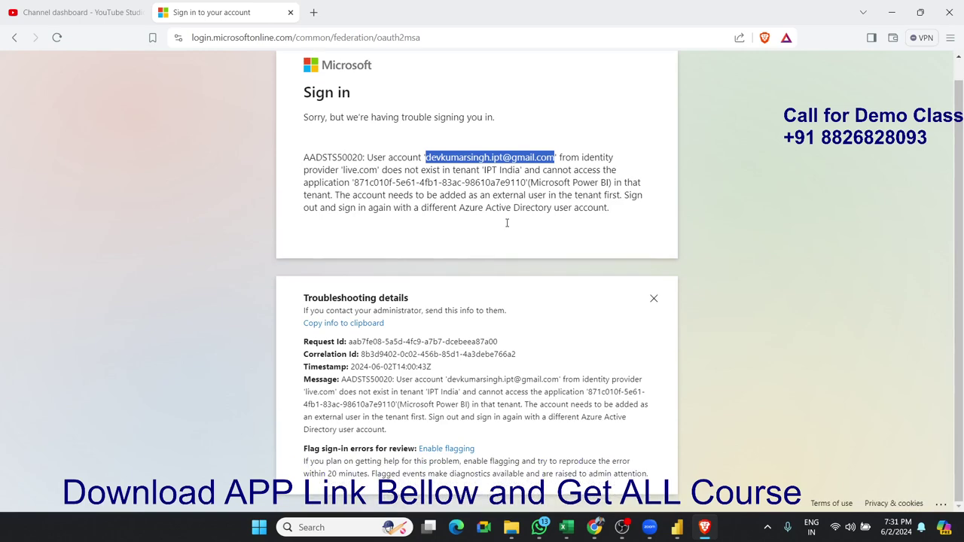
- Go to the Power BI sign-in page via the 'power' address-bar suggestion
{"action": "left_click", "coordinate": [309, 41]}
{"action": "type", "text": "pow"}
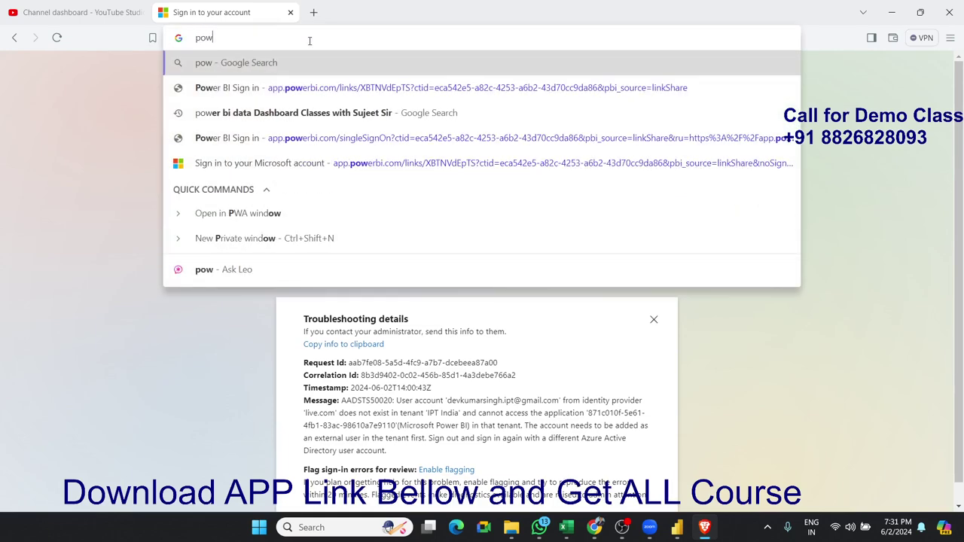
{"action": "type", "text": "er"}
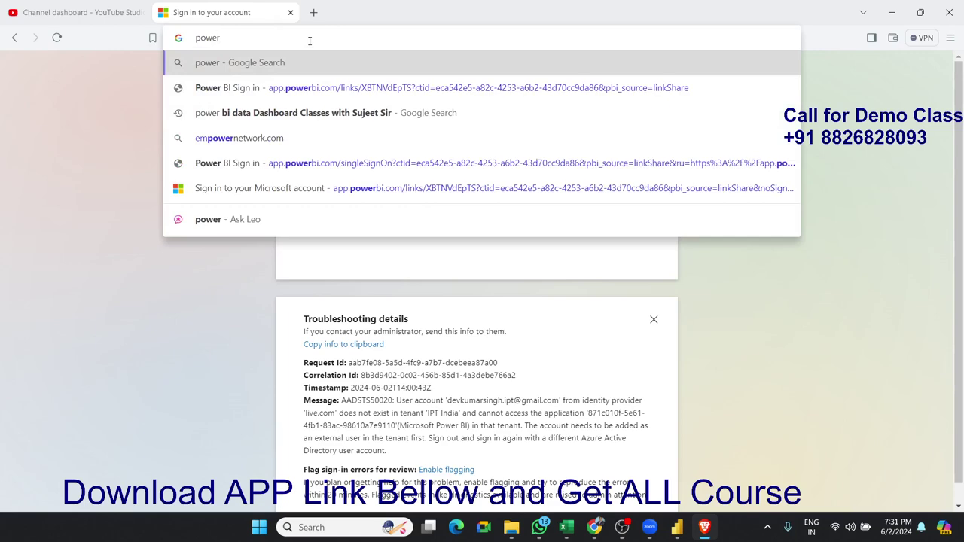
{"action": "left_click", "coordinate": [319, 87]}
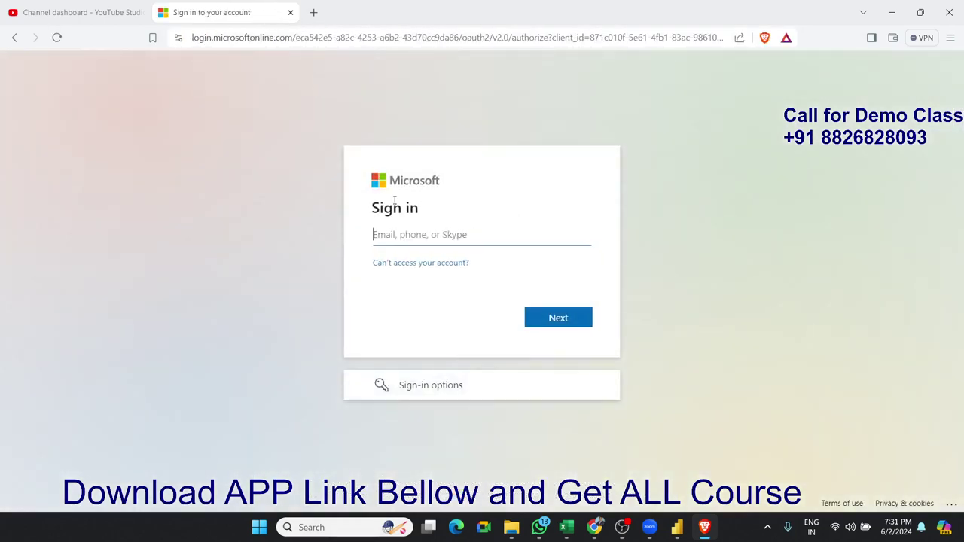
- Enter the new personal account's e-mail address and continue sign-in
{"action": "left_click", "coordinate": [399, 238]}
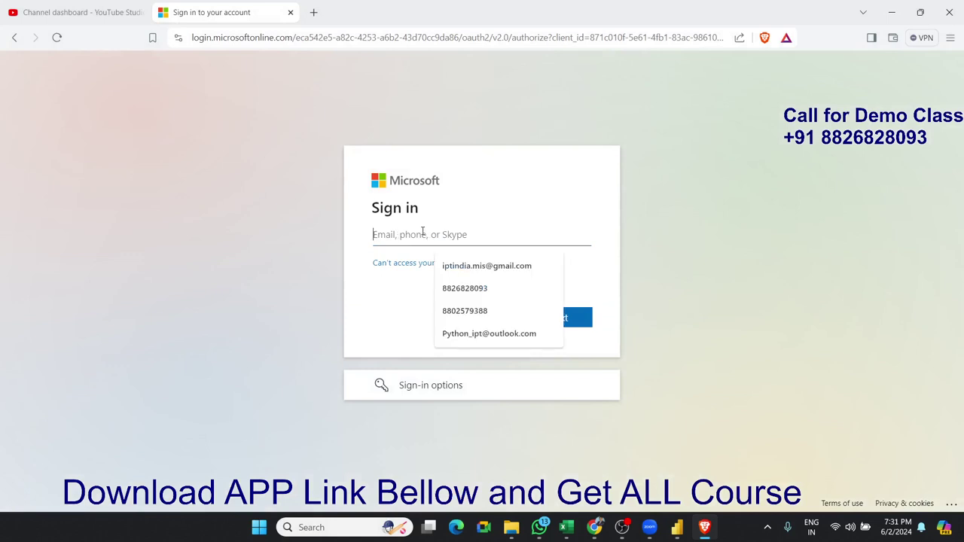
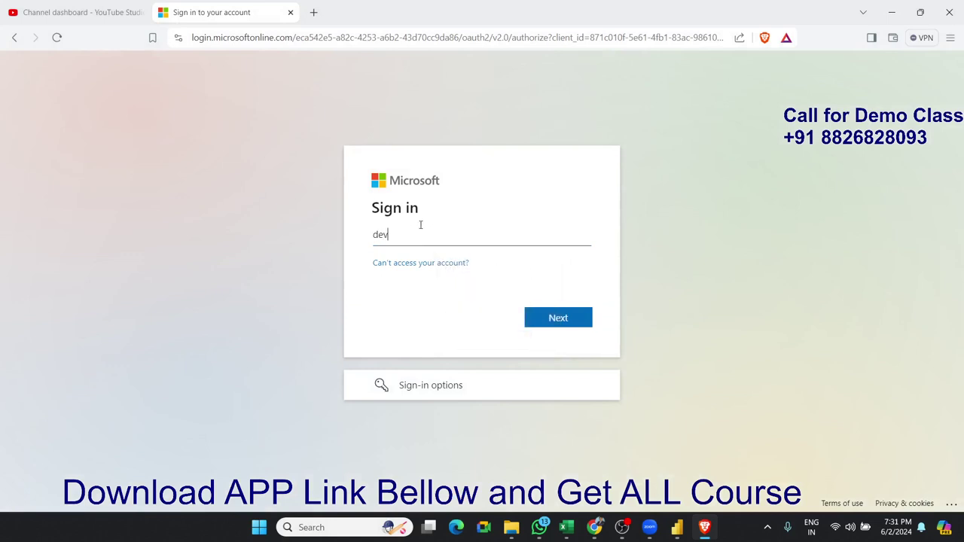
{"action": "left_click", "coordinate": [545, 325]}
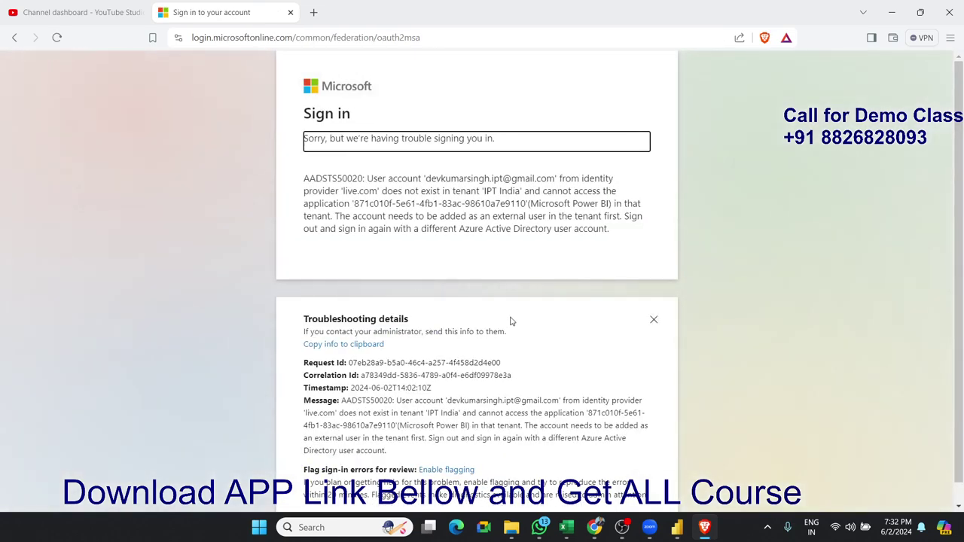
{"action": "mouse_move", "coordinate": [594, 527]}
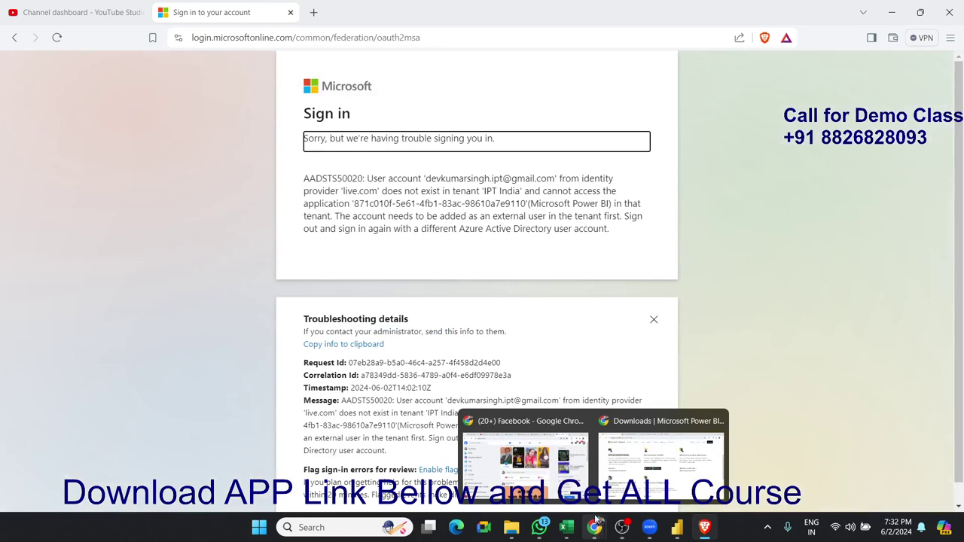
- From the Power BI downloads page, sign in with the organizational account and its password
{"action": "left_click", "coordinate": [628, 499]}
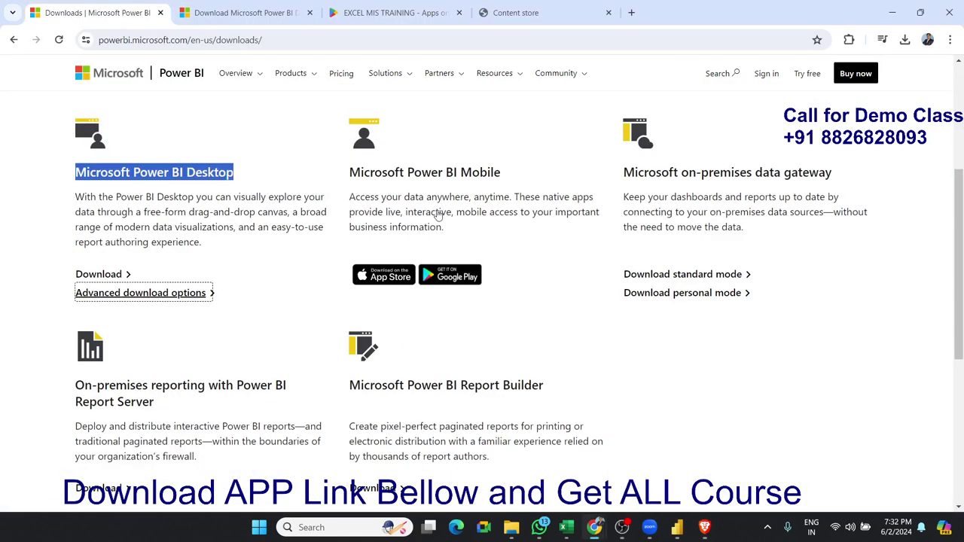
{"action": "left_click", "coordinate": [768, 84]}
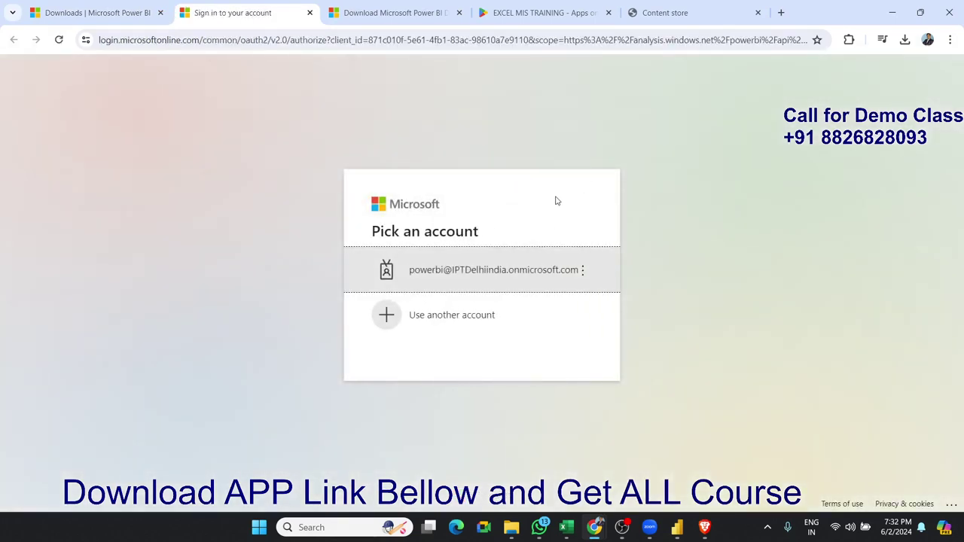
{"action": "left_click", "coordinate": [527, 272]}
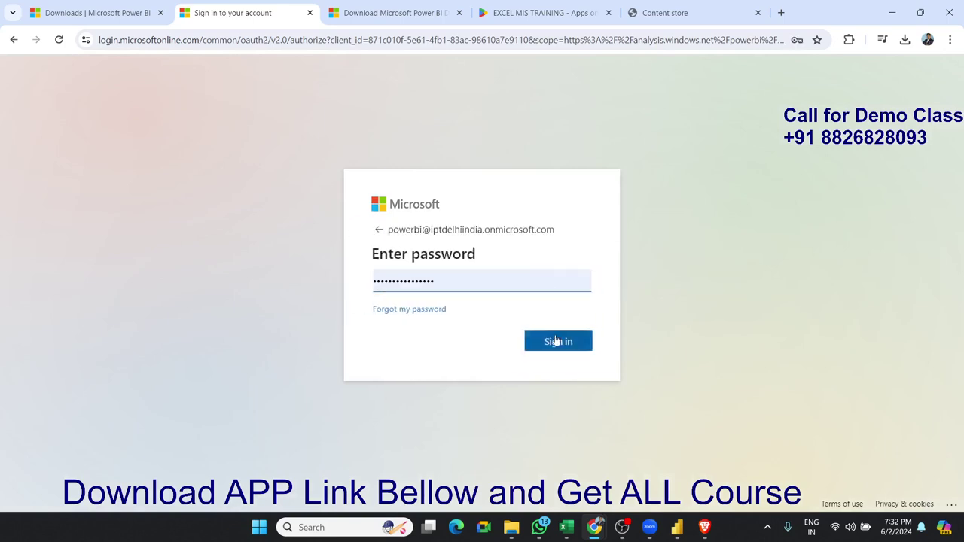
{"action": "left_click", "coordinate": [557, 343]}
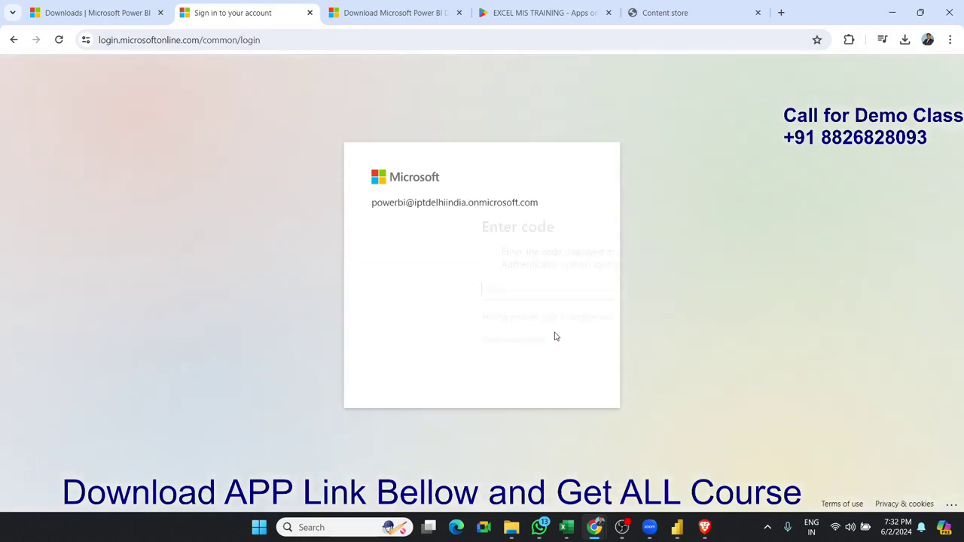
- Verify with the Authenticator code and choose to stay signed in without asking again
{"action": "left_click", "coordinate": [455, 287]}
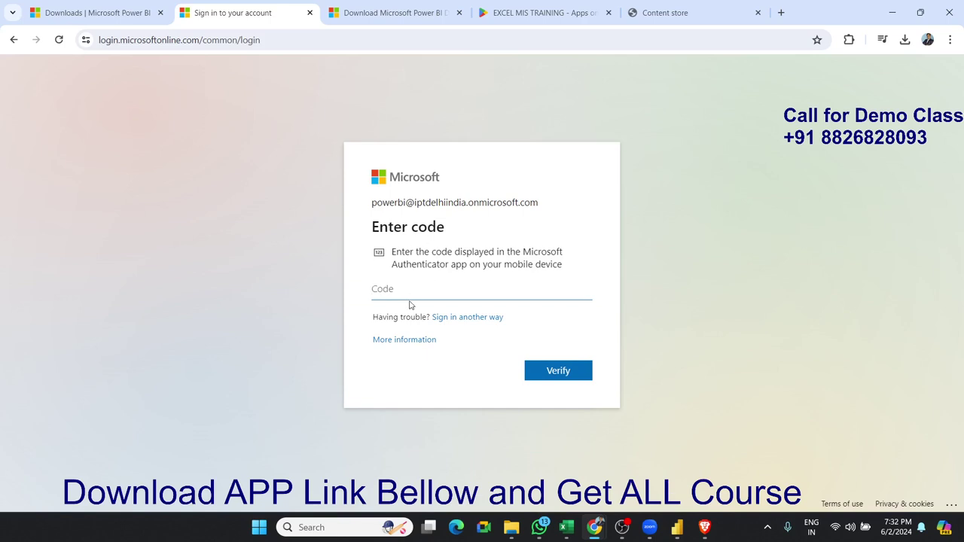
{"action": "left_click", "coordinate": [565, 380]}
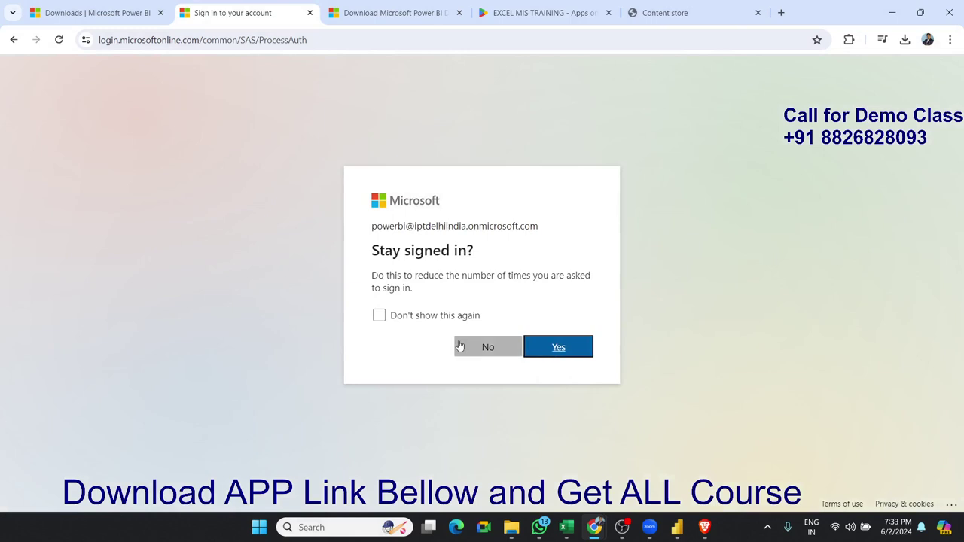
{"action": "left_click", "coordinate": [455, 320]}
{"action": "left_click", "coordinate": [567, 346]}
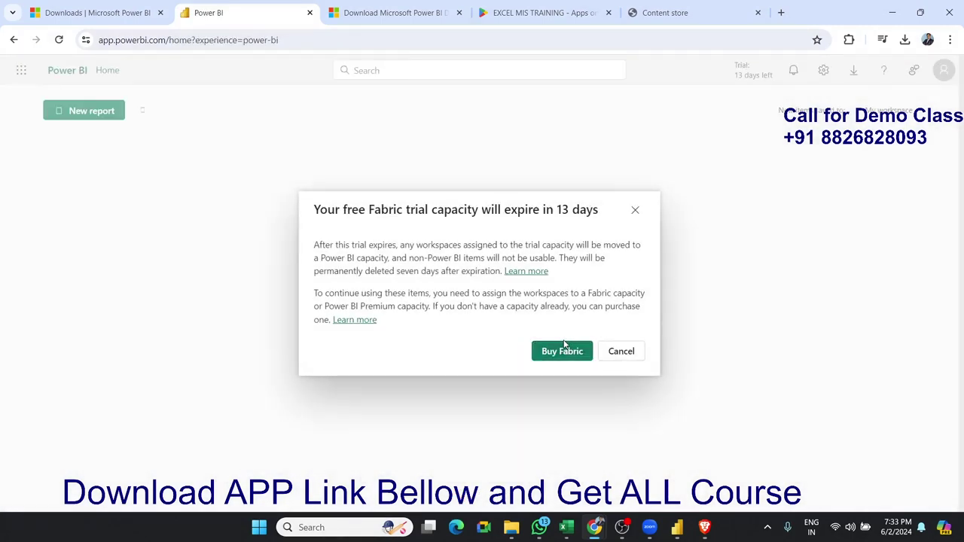
- Cancel the Fabric trial notice and review recommended and recent reports on Power BI Home
{"action": "left_click", "coordinate": [621, 352]}
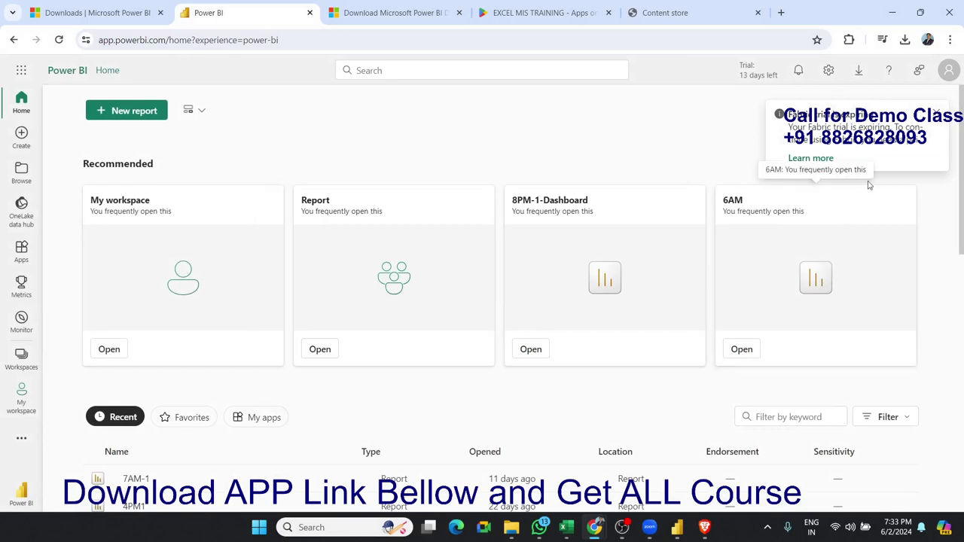
{"action": "left_click", "coordinate": [677, 527]}
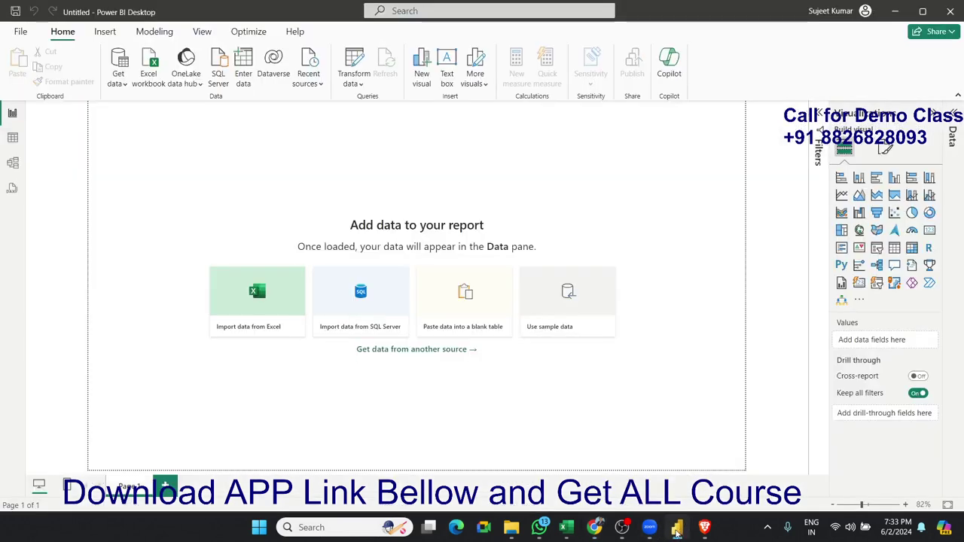
{"action": "left_click", "coordinate": [595, 527]}
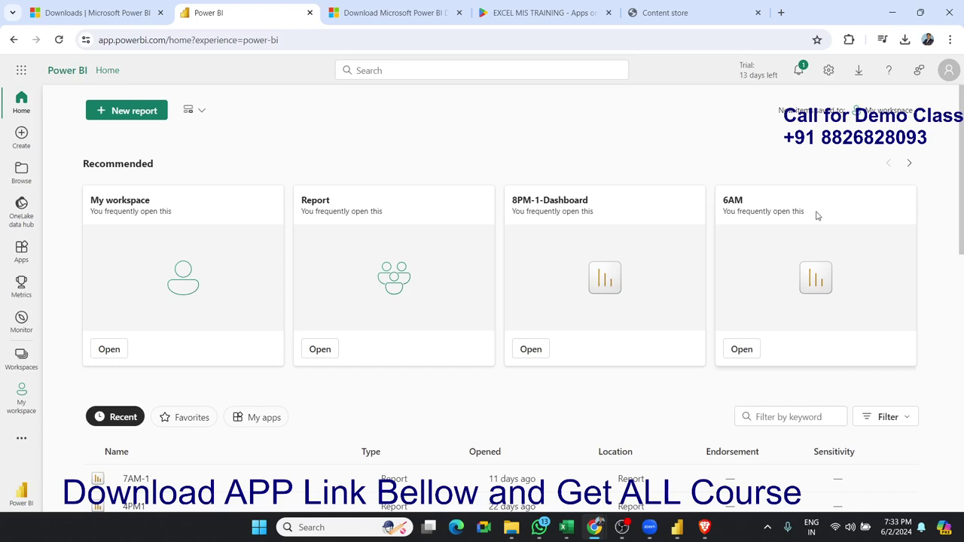
{"action": "scroll", "coordinate": [564, 187], "scroll_direction": "down", "scroll_amount": 4}
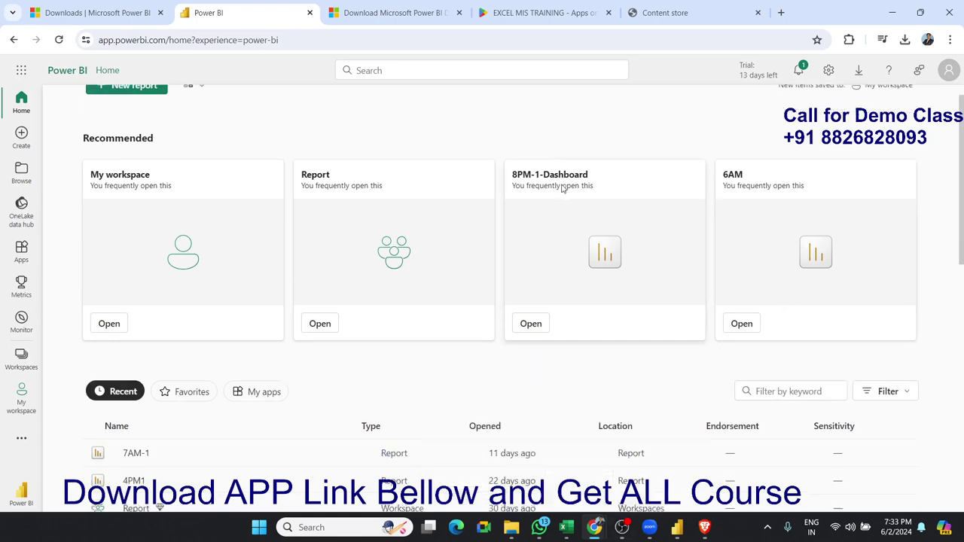
{"action": "scroll", "coordinate": [570, 226], "scroll_direction": "up", "scroll_amount": 4}
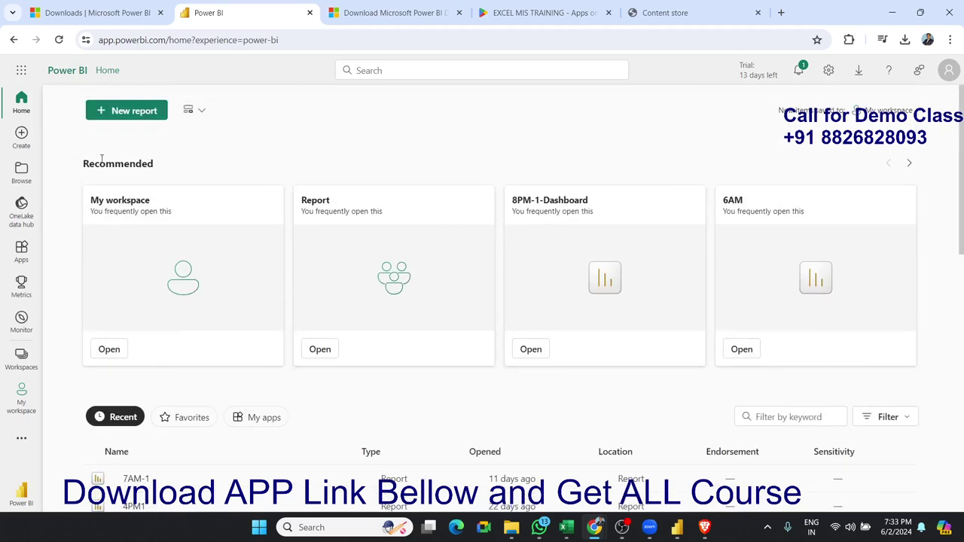